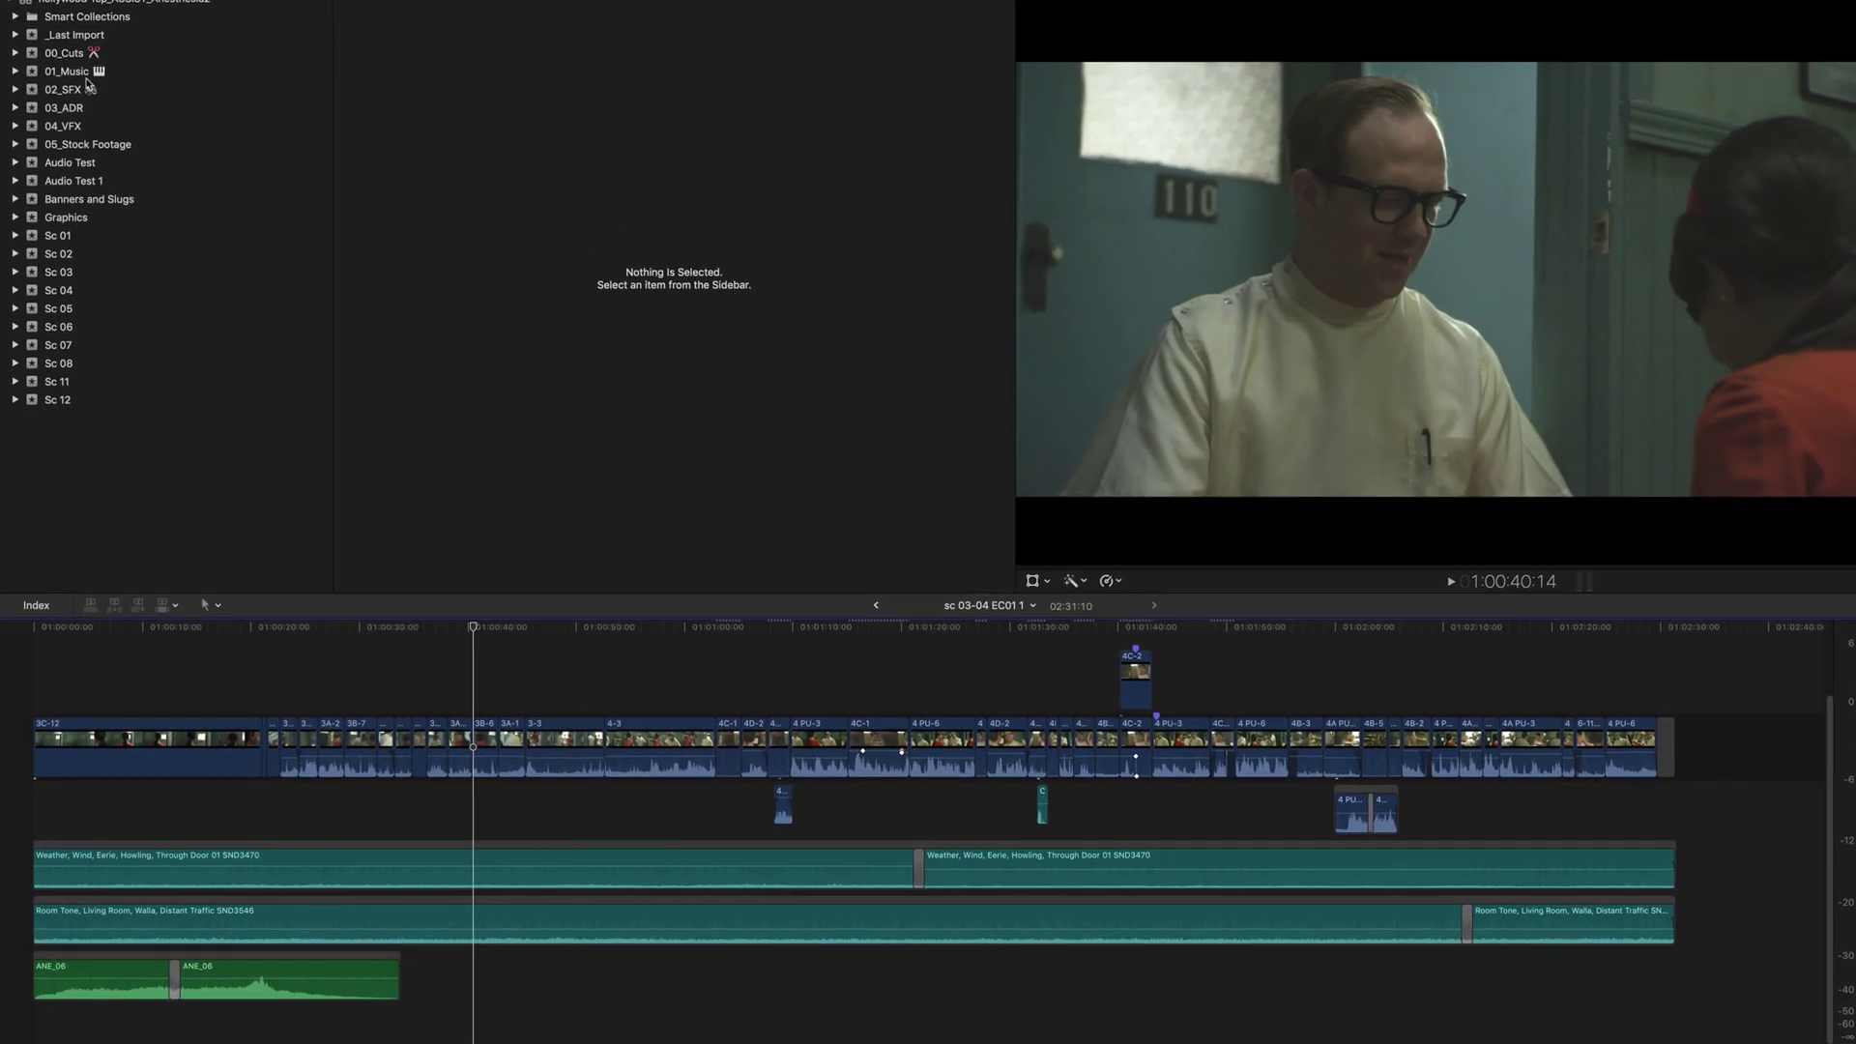
Play clip 1-4 from the Sc 01 event, then turn on Clip Skimming in the View menu.
{"action": "left_click", "coordinate": [69, 237]}
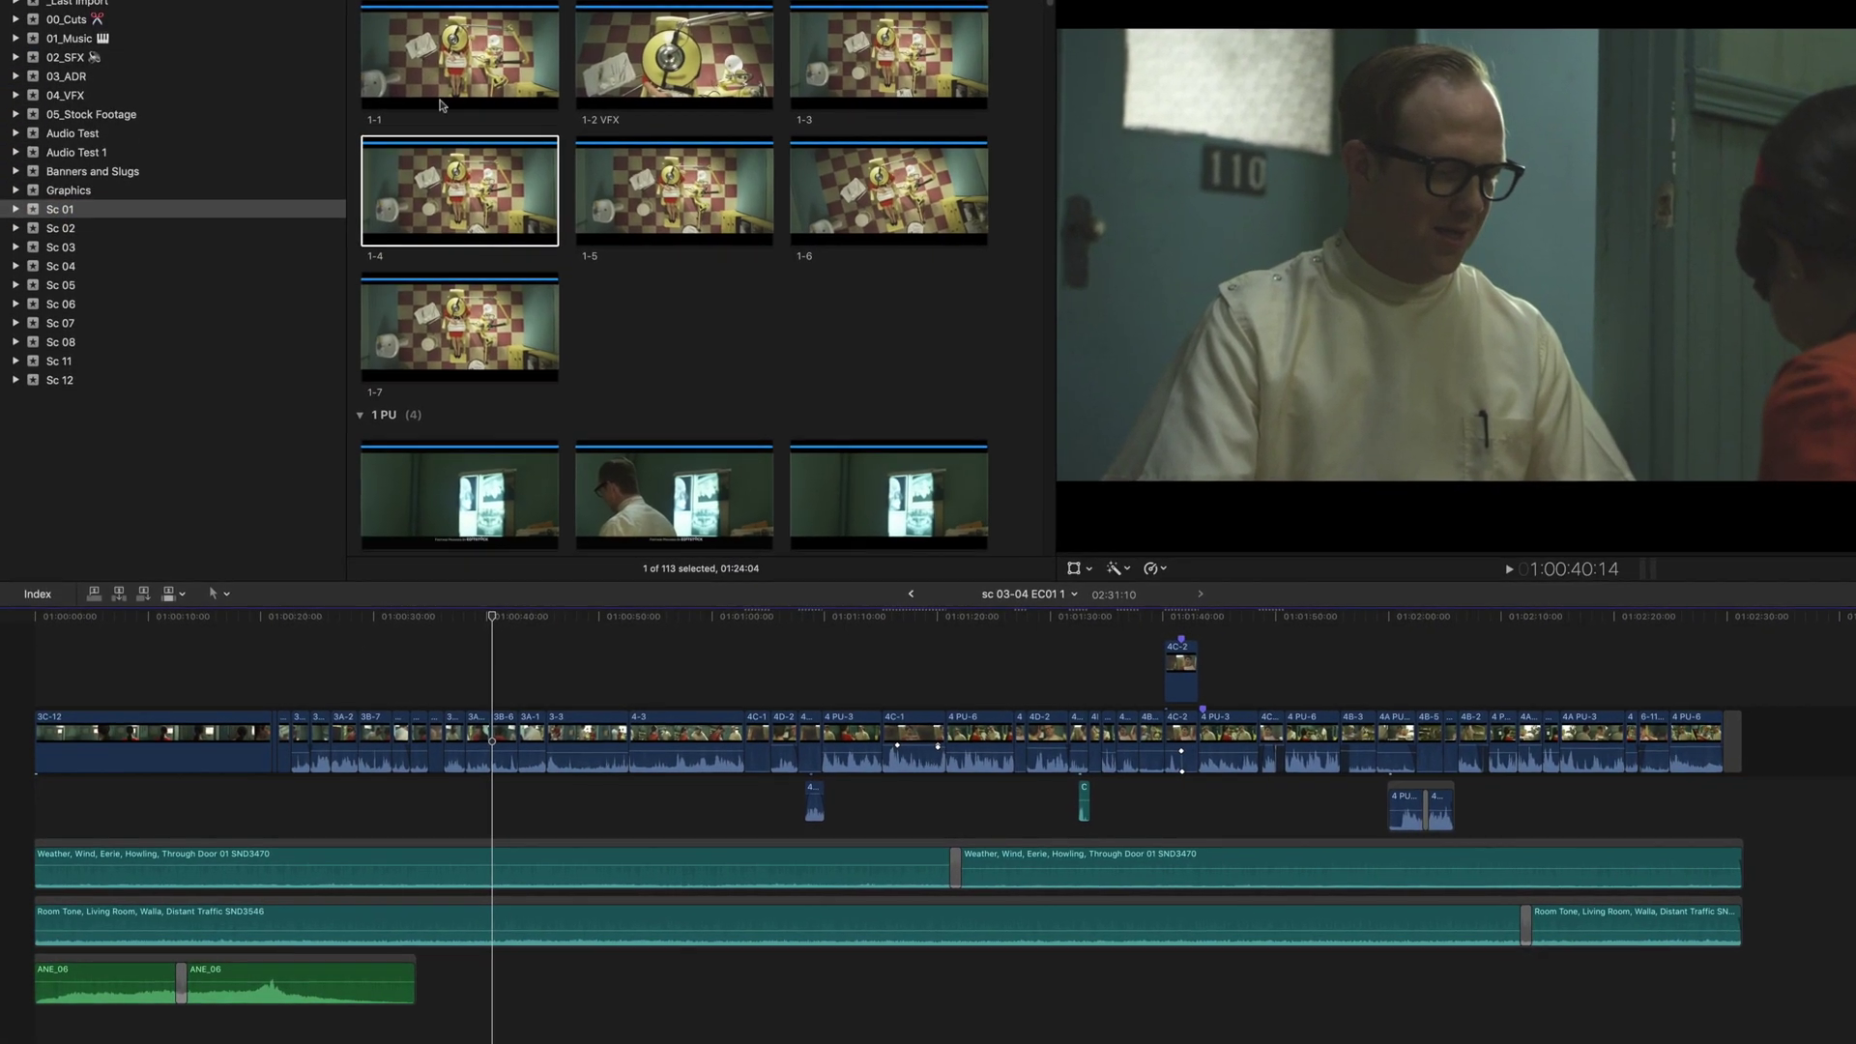
{"action": "left_click", "coordinate": [542, 204]}
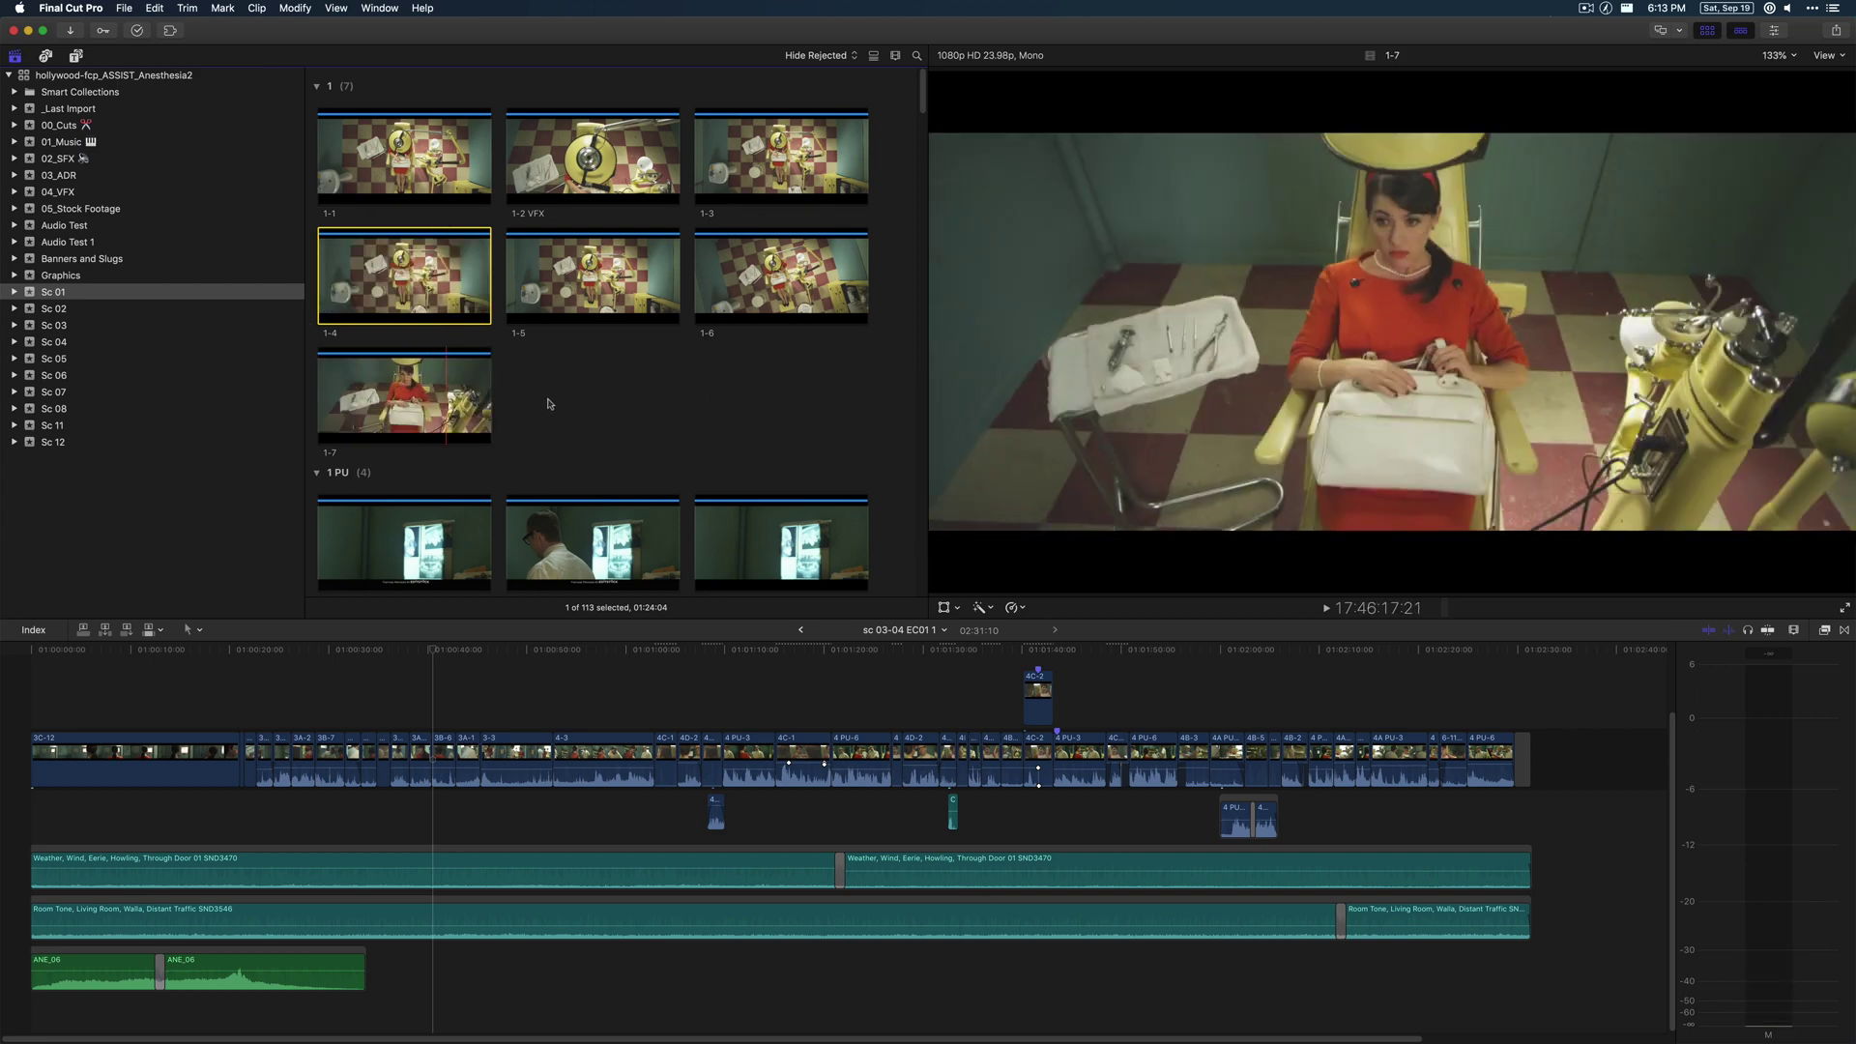
{"action": "key", "text": "space"}
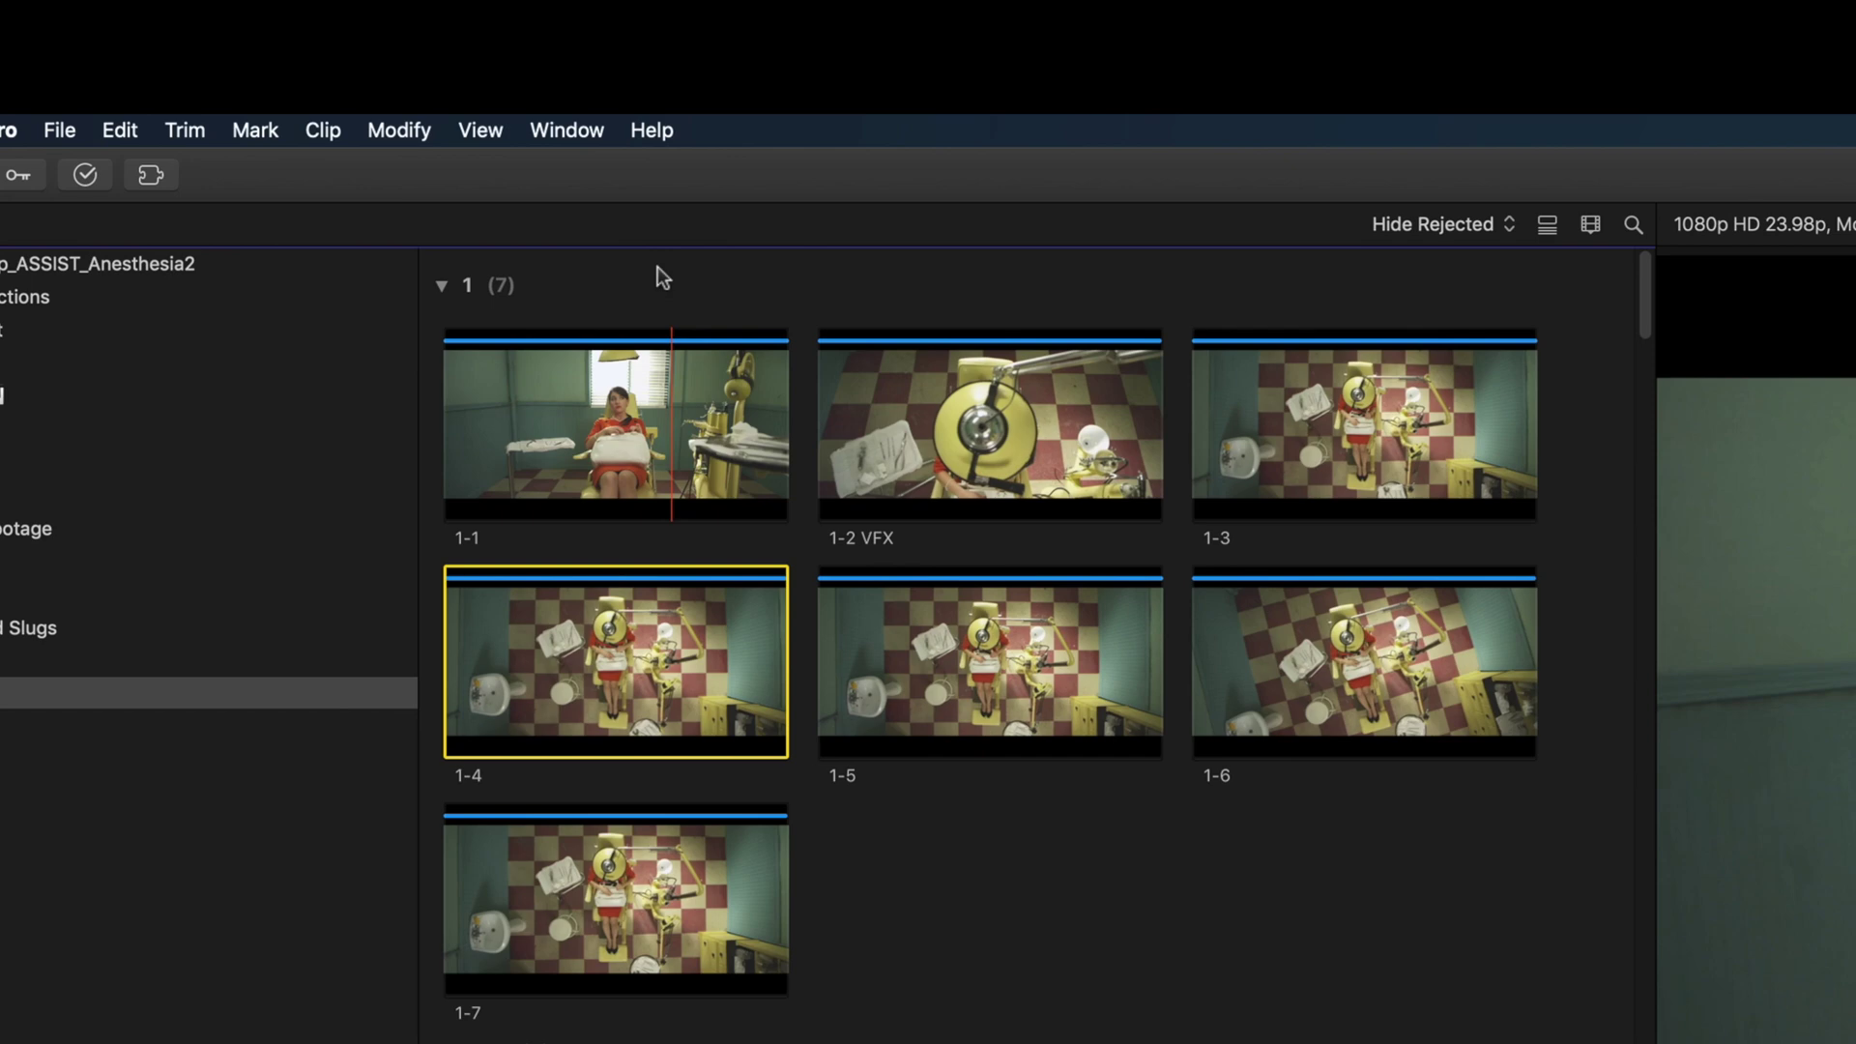
{"action": "left_click", "coordinate": [335, 8]}
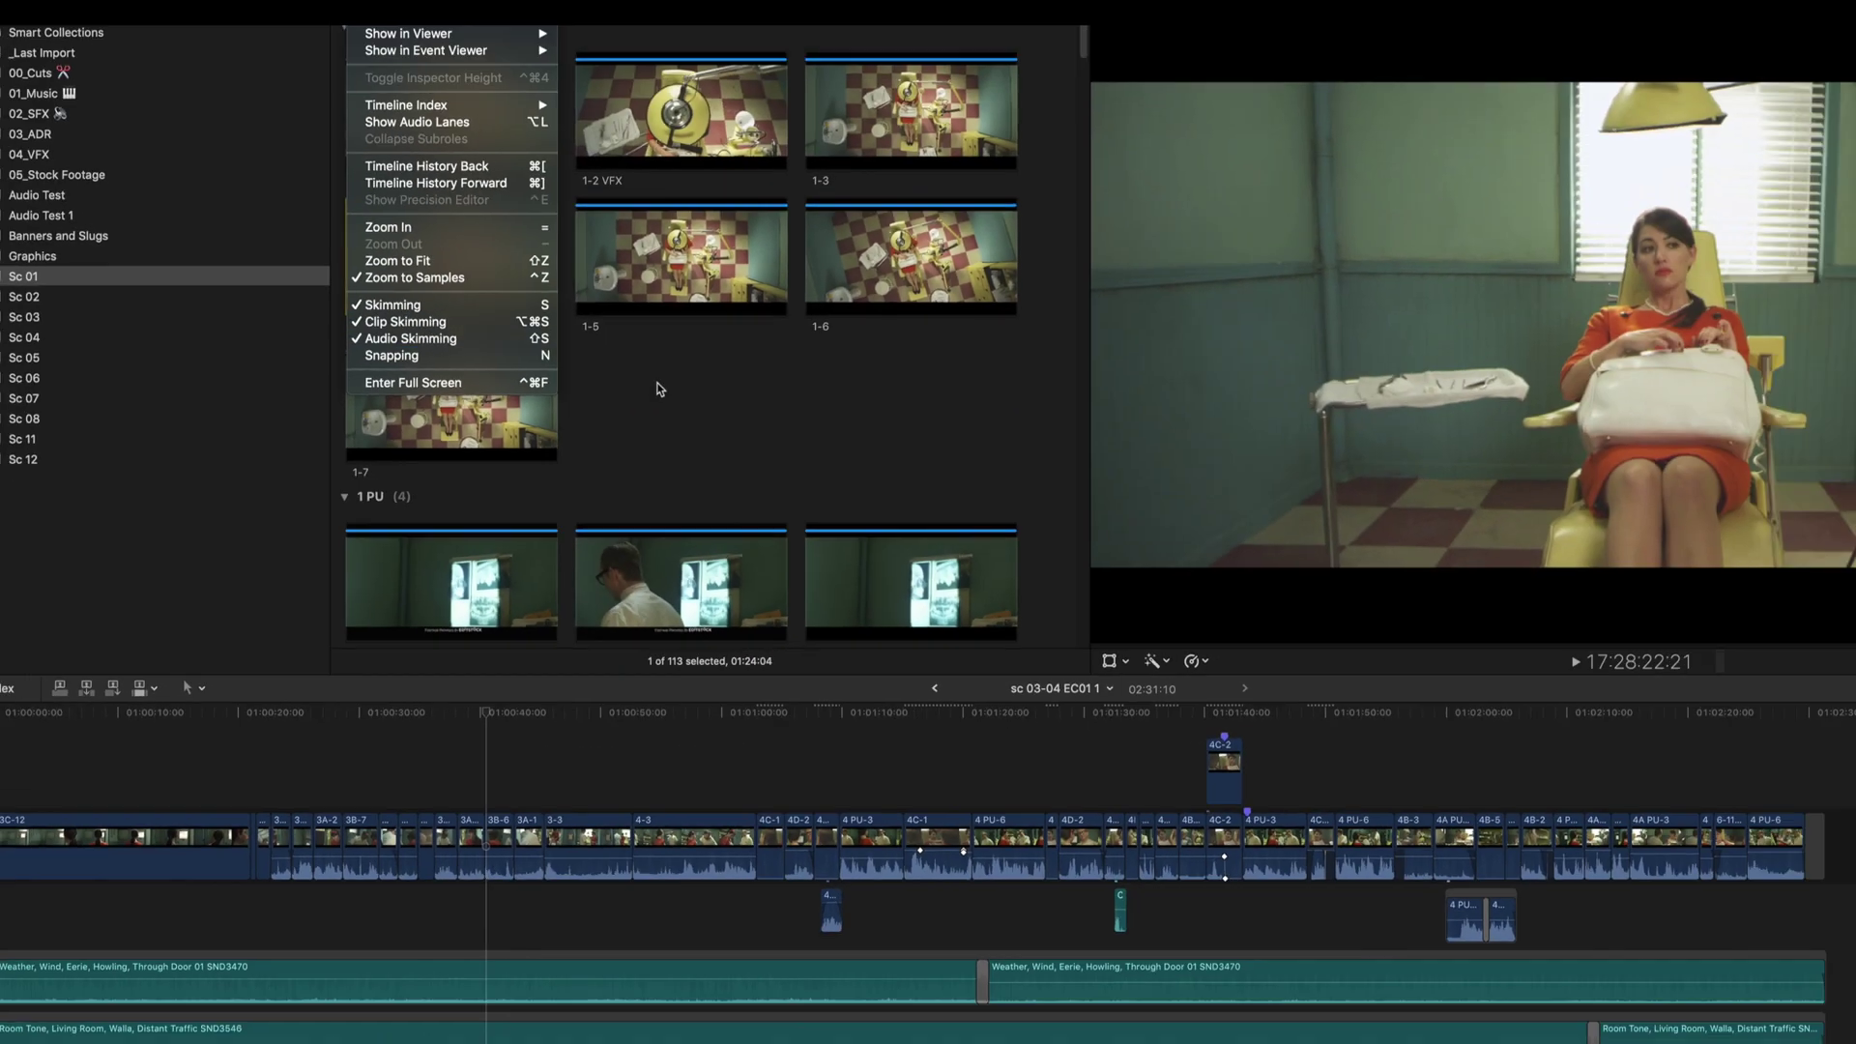
{"action": "left_click", "coordinate": [553, 296]}
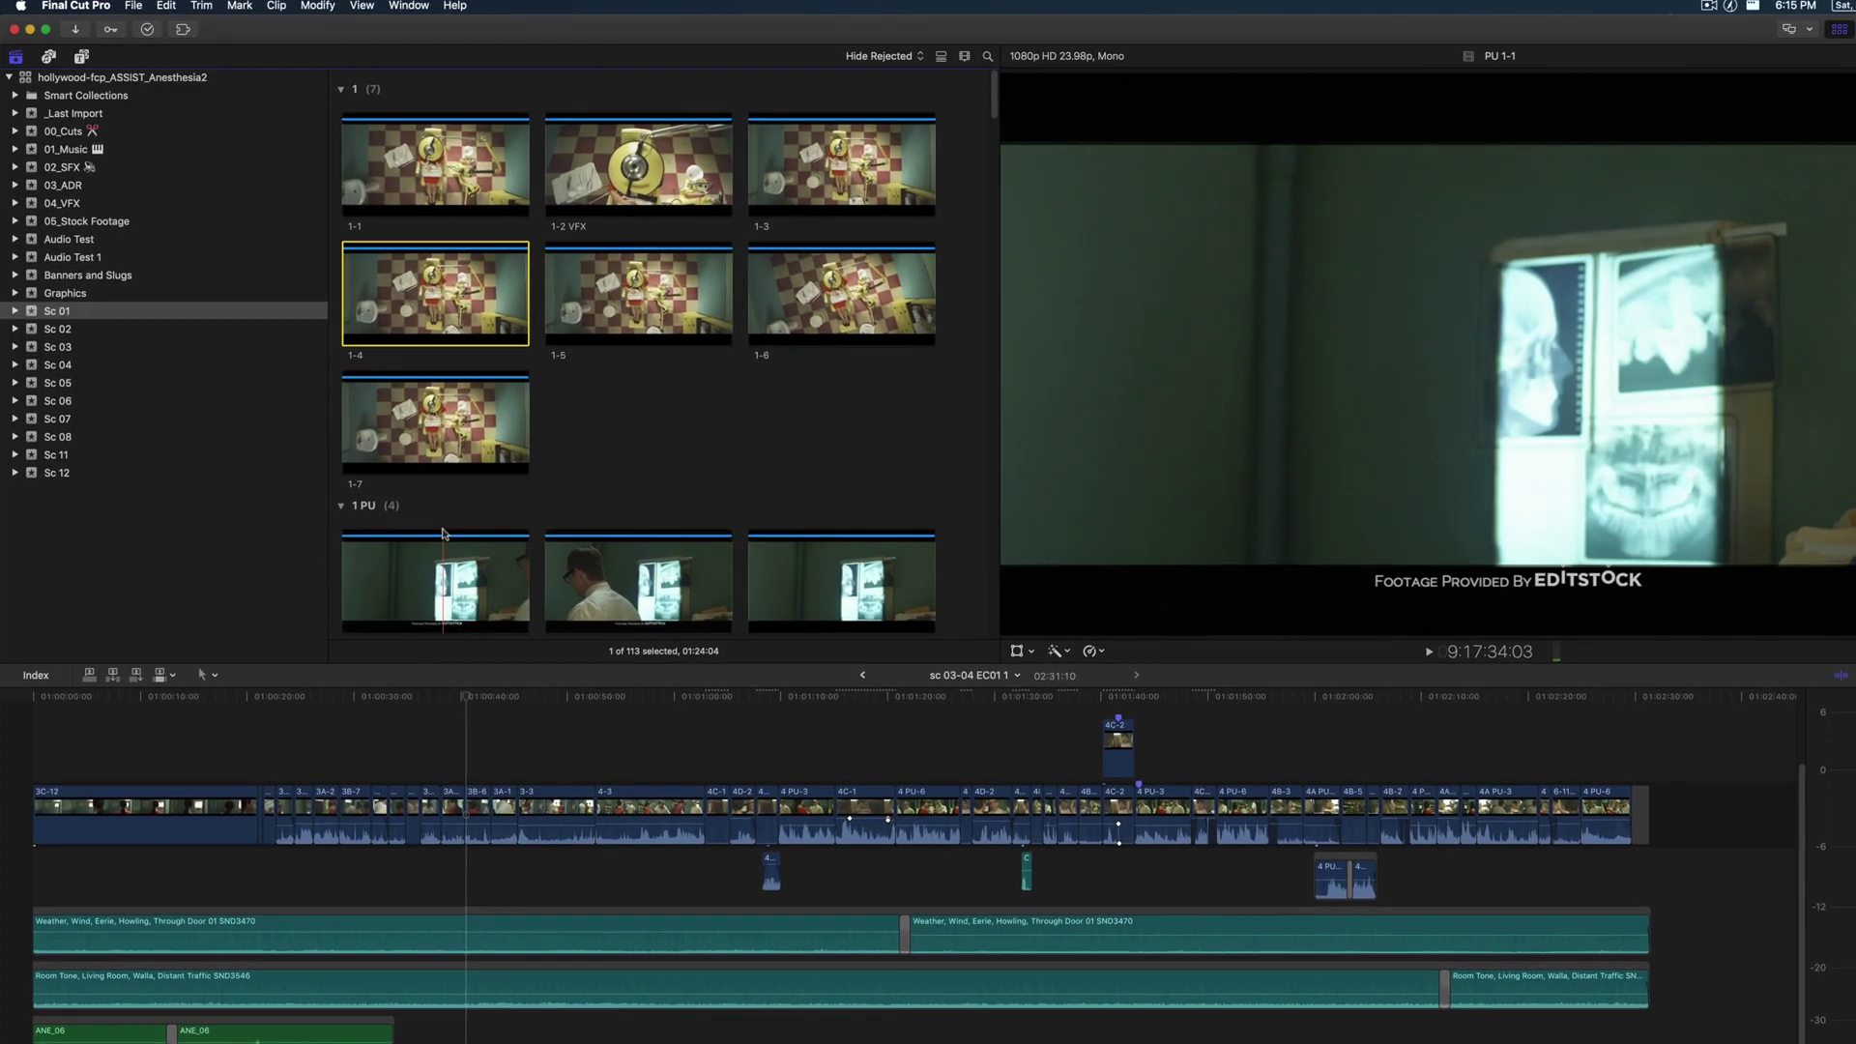
Scroll down the Sc 01 browser to skim the 1 PU, 1 VFX and 1A clips.
{"action": "scroll", "coordinate": [835, 543], "scroll_direction": "down", "scroll_amount": 10}
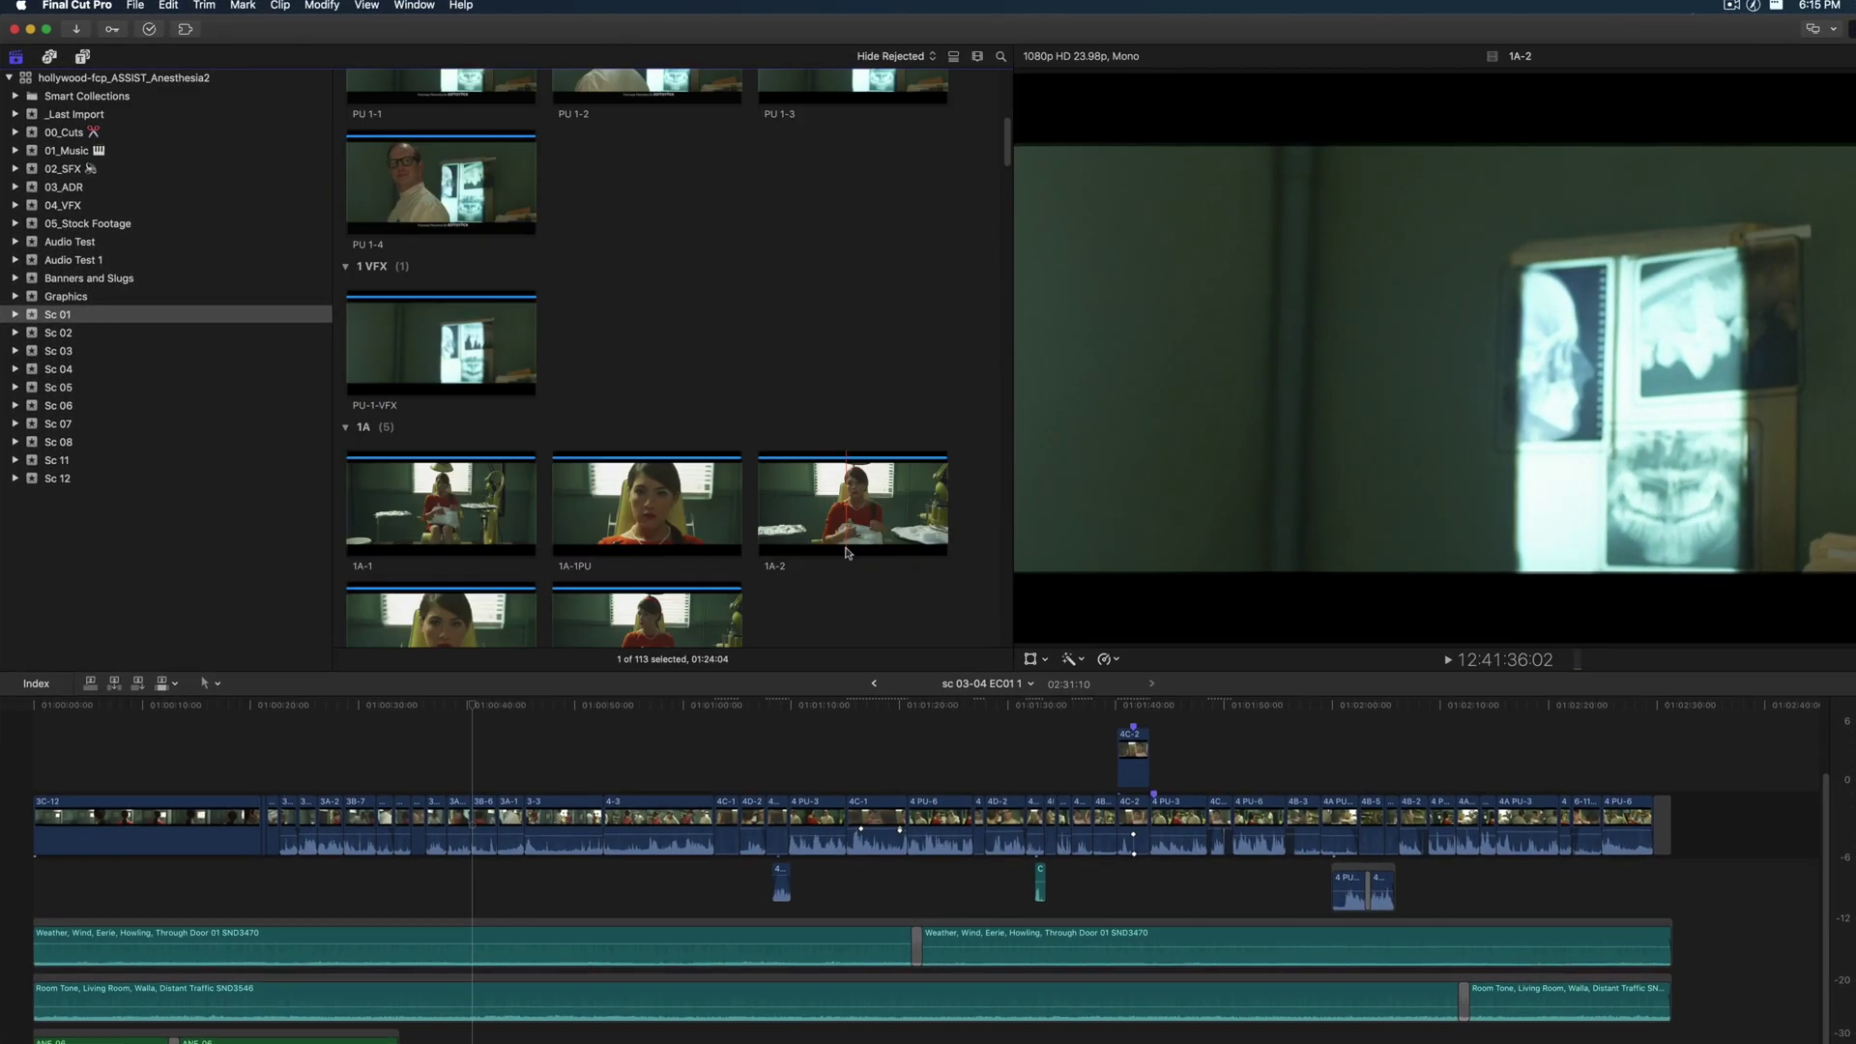
{"action": "scroll", "coordinate": [845, 550], "scroll_direction": "down", "scroll_amount": 3}
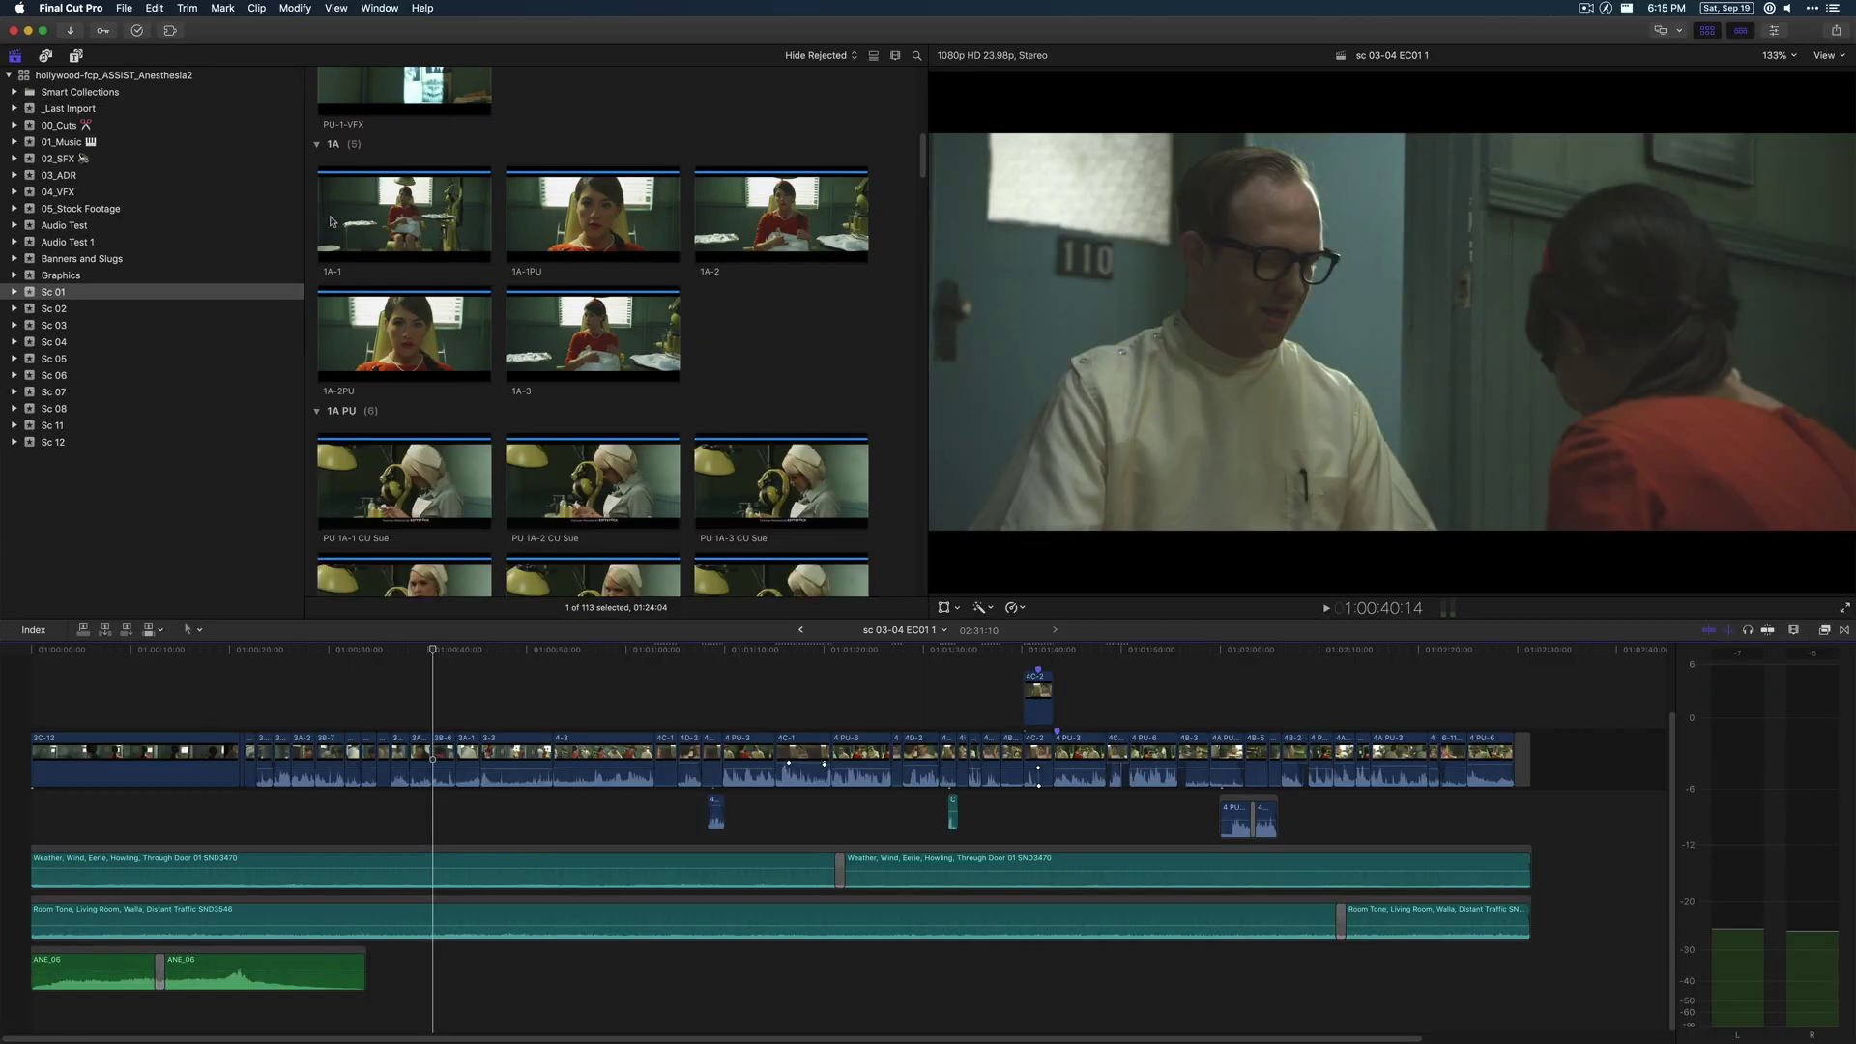
Play clip 1-1 and set an In point so its last 10:06 is marked.
{"action": "scroll", "coordinate": [340, 215], "scroll_direction": "up", "scroll_amount": 5}
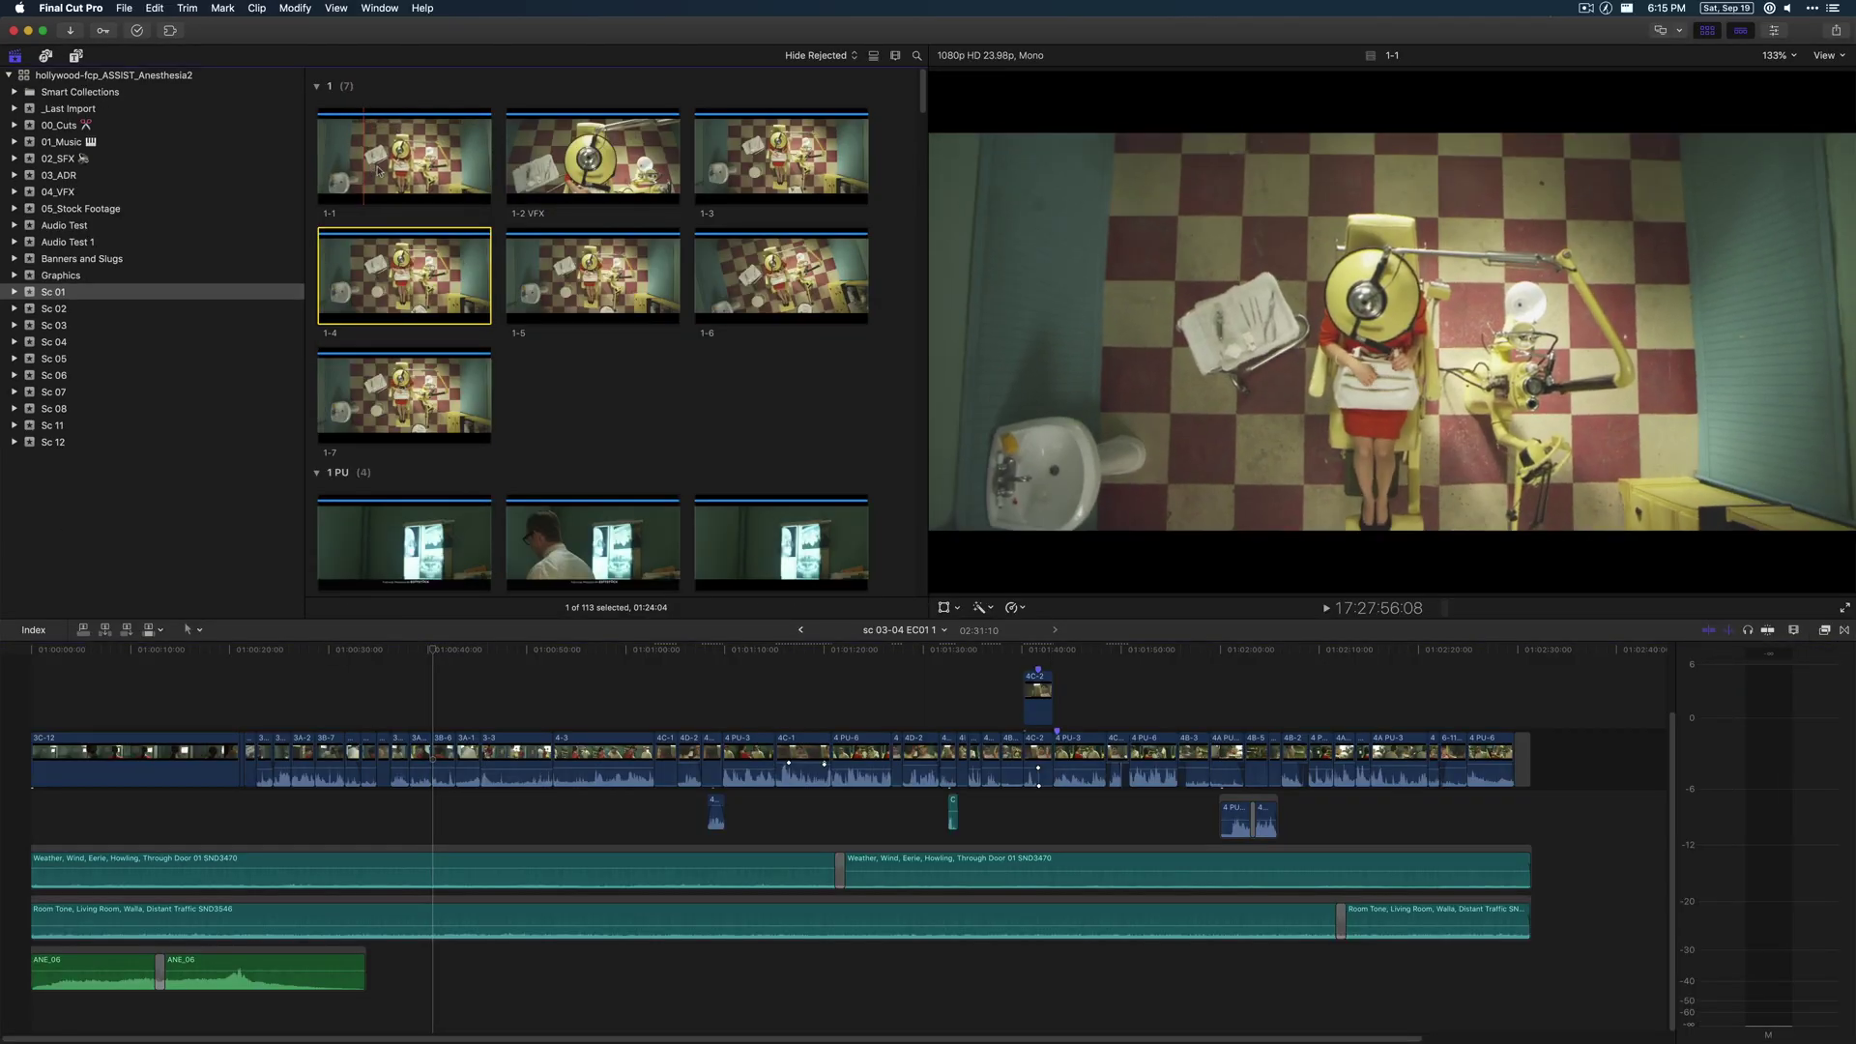
{"action": "left_click", "coordinate": [381, 169]}
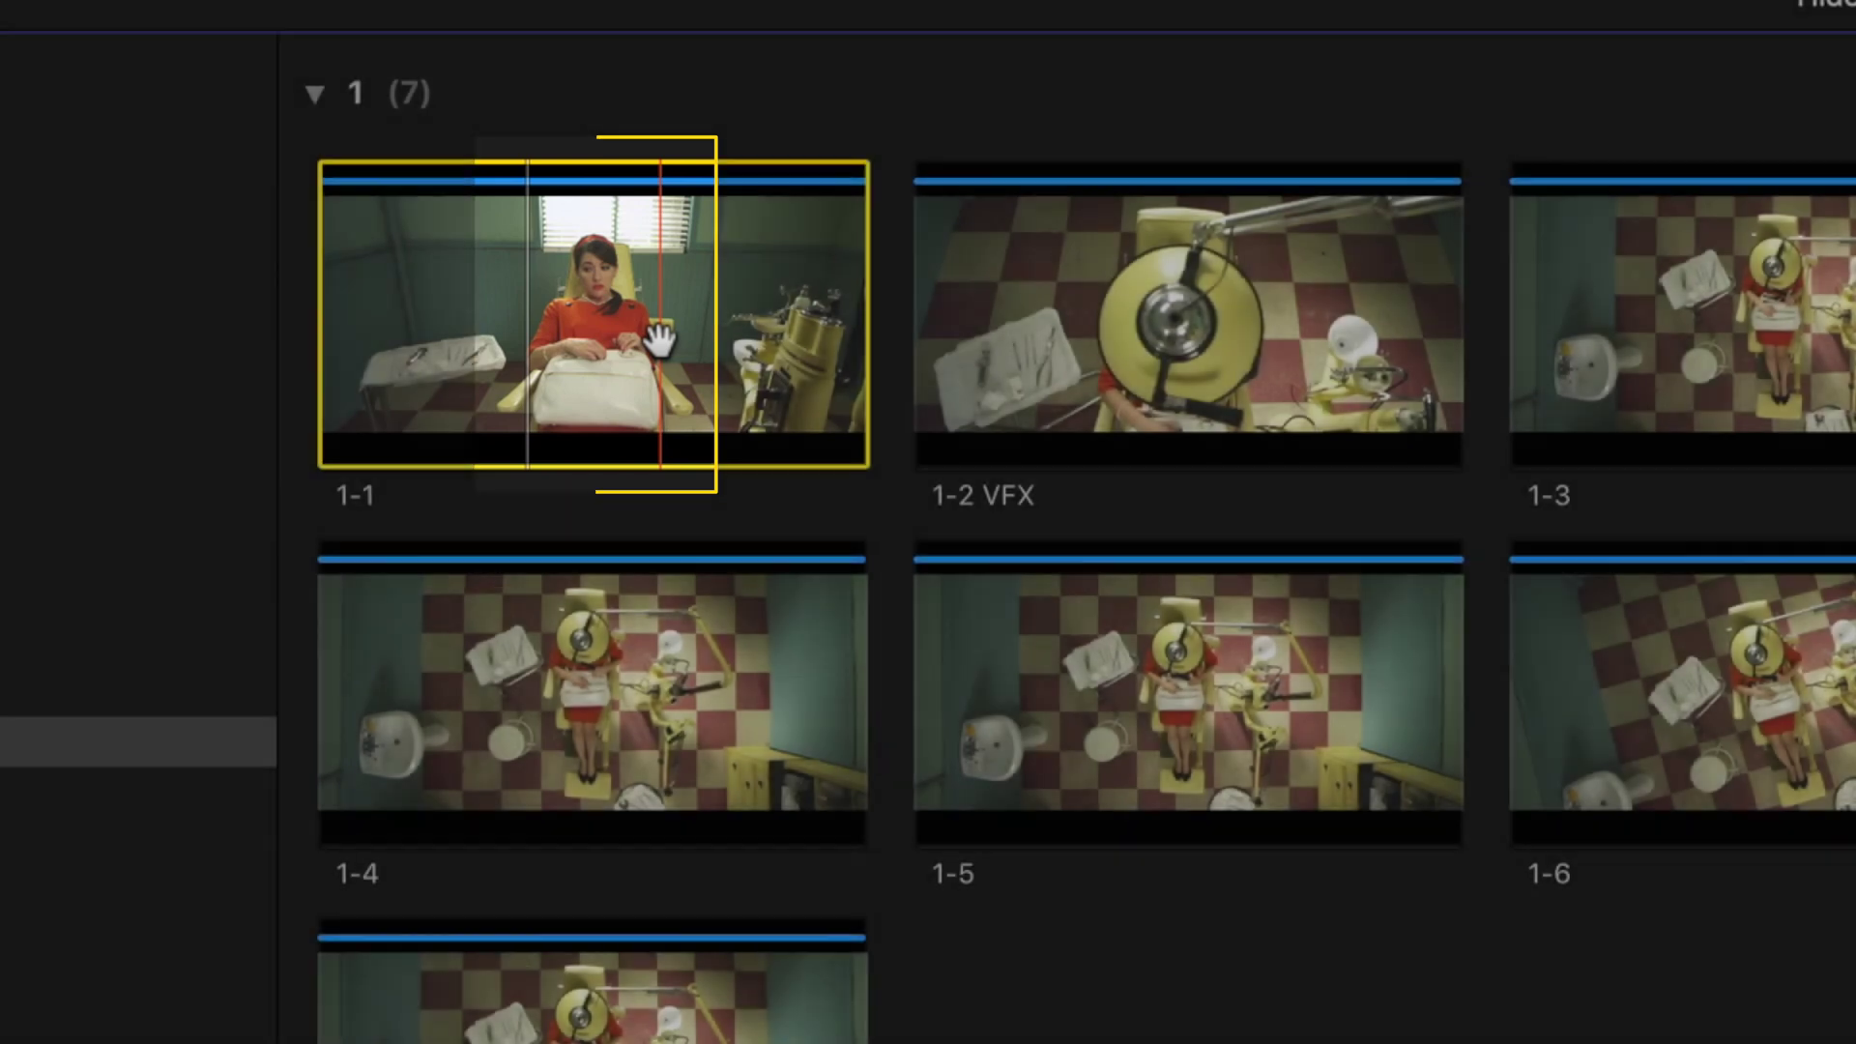
{"action": "key", "text": "space"}
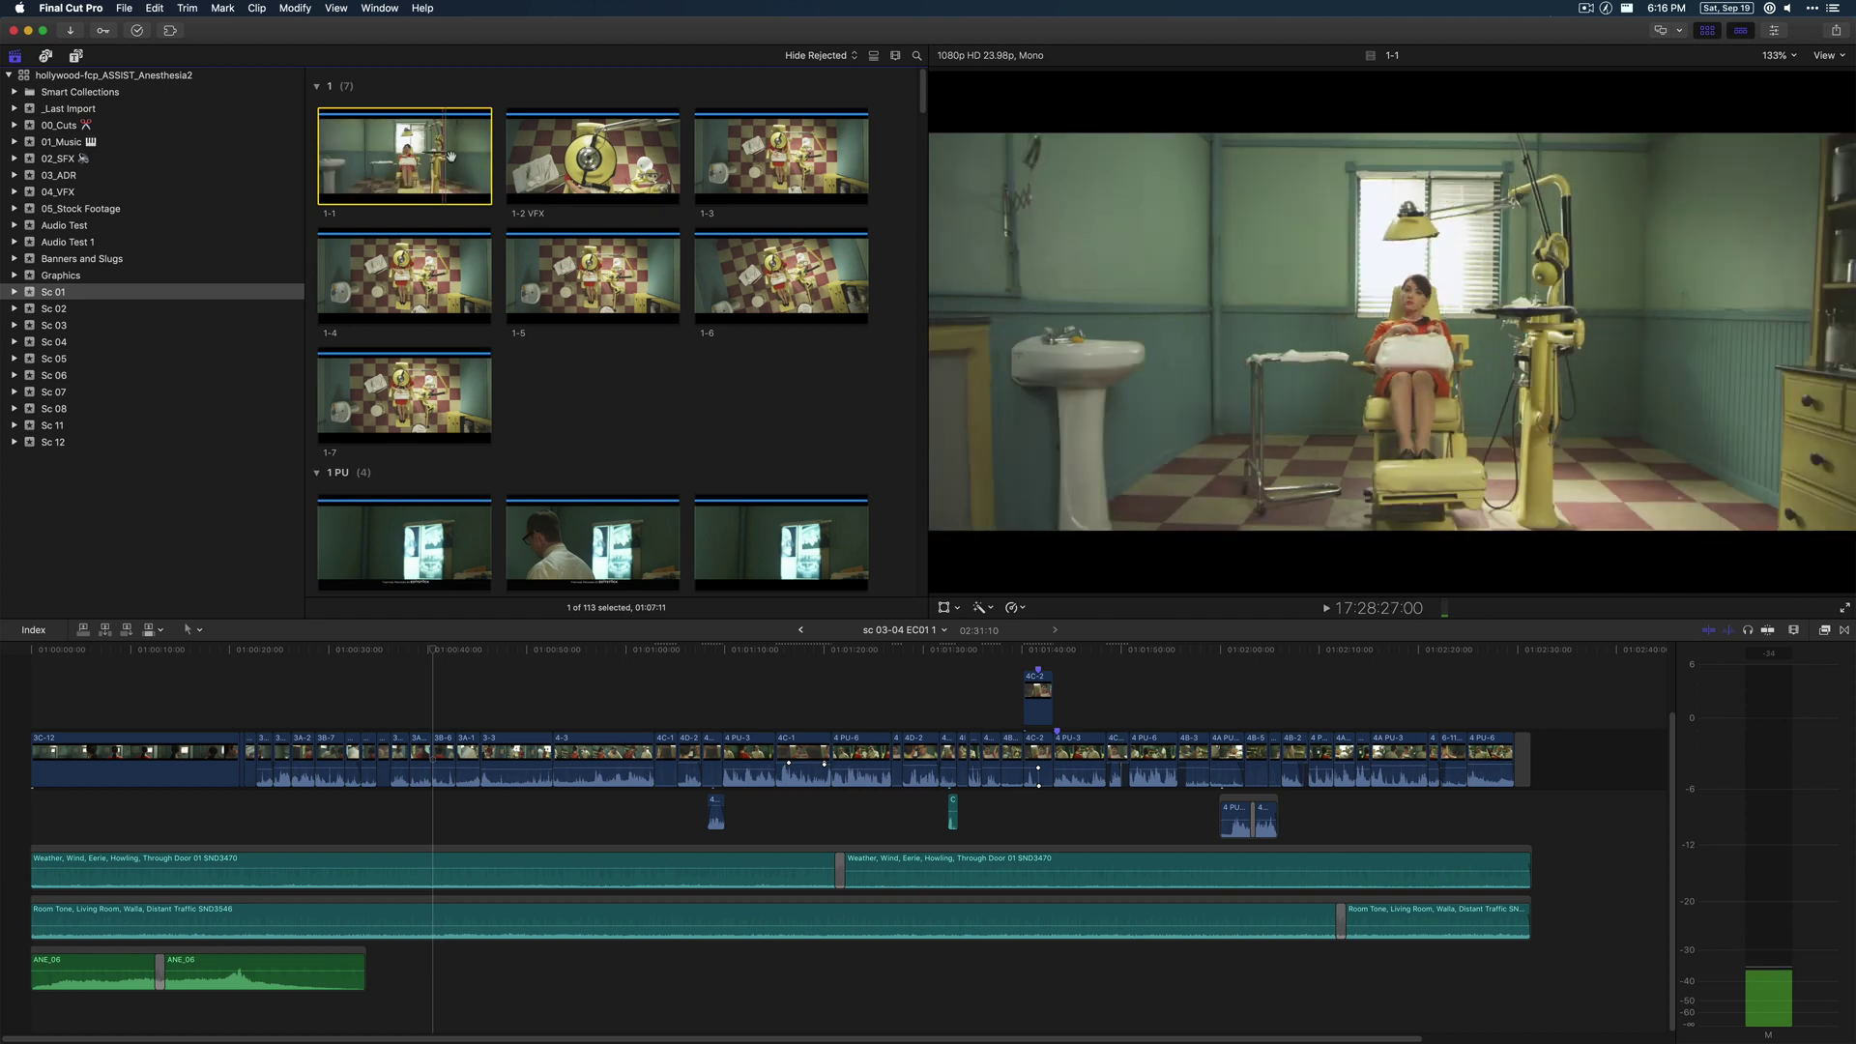
{"action": "key", "text": "space"}
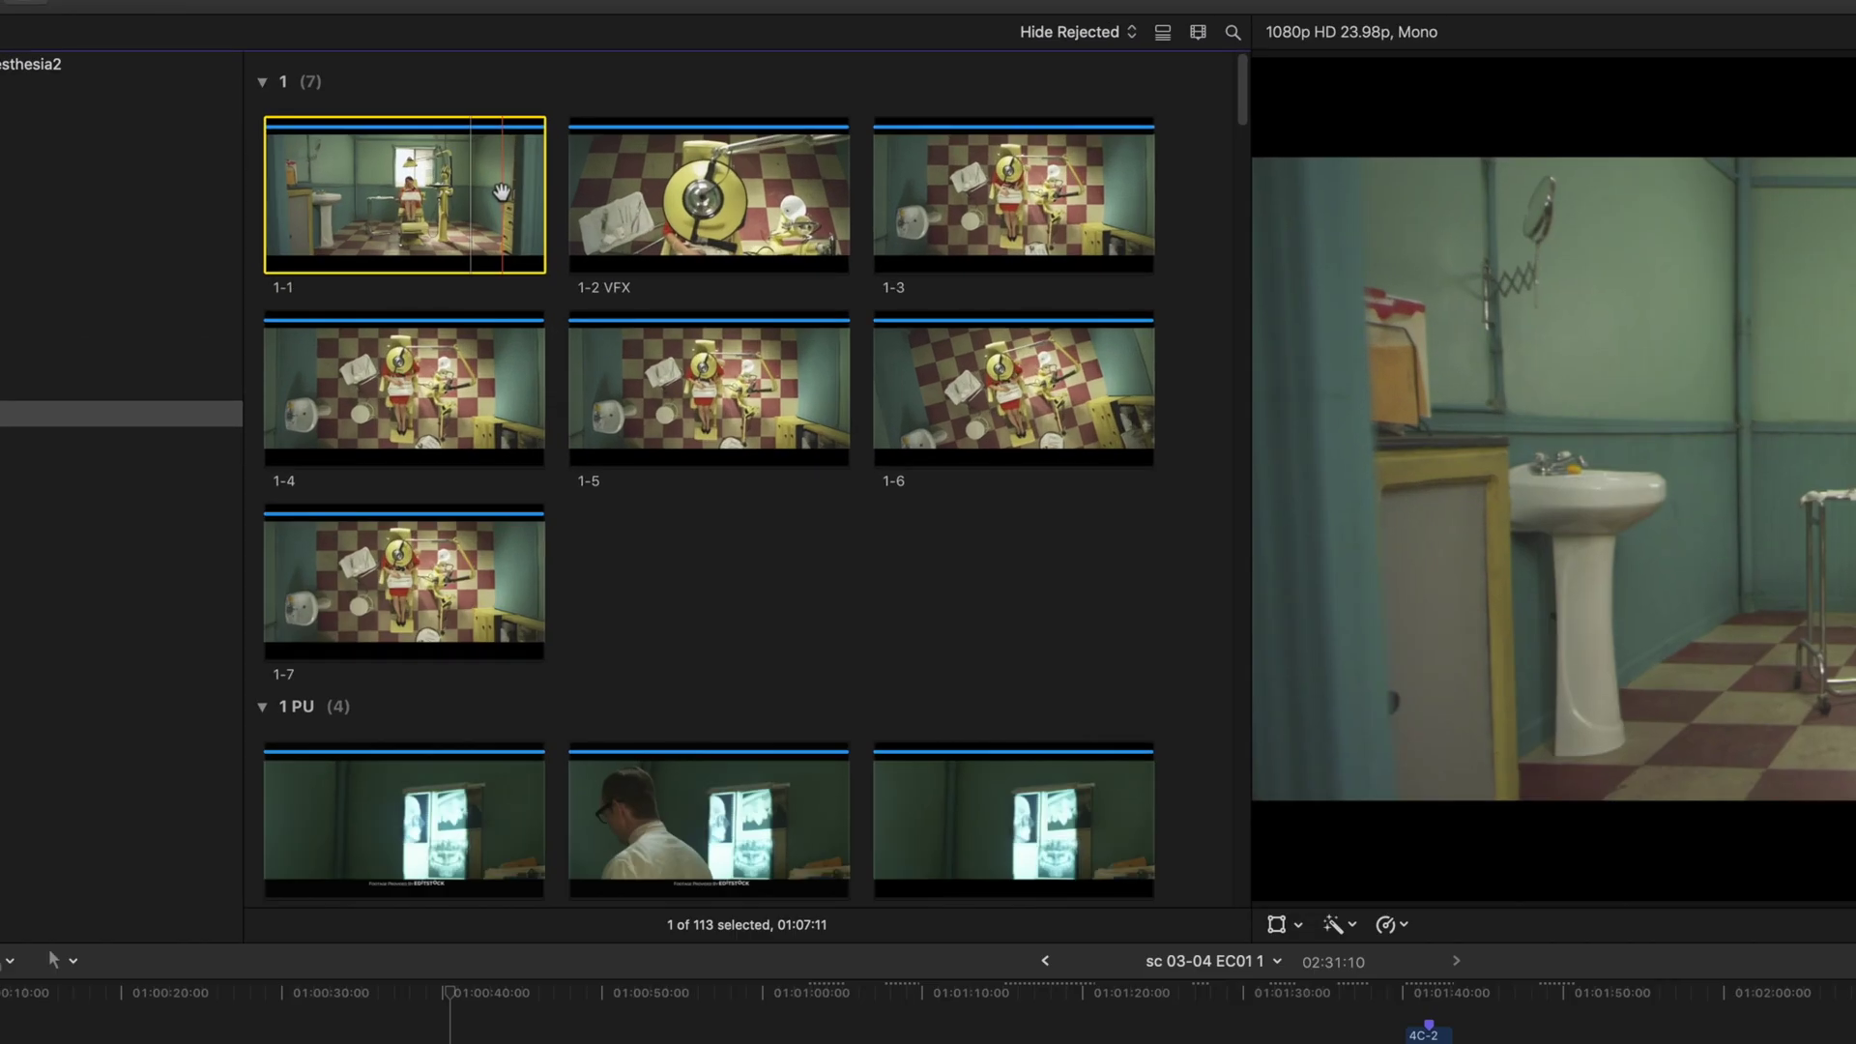
{"action": "key", "text": "i"}
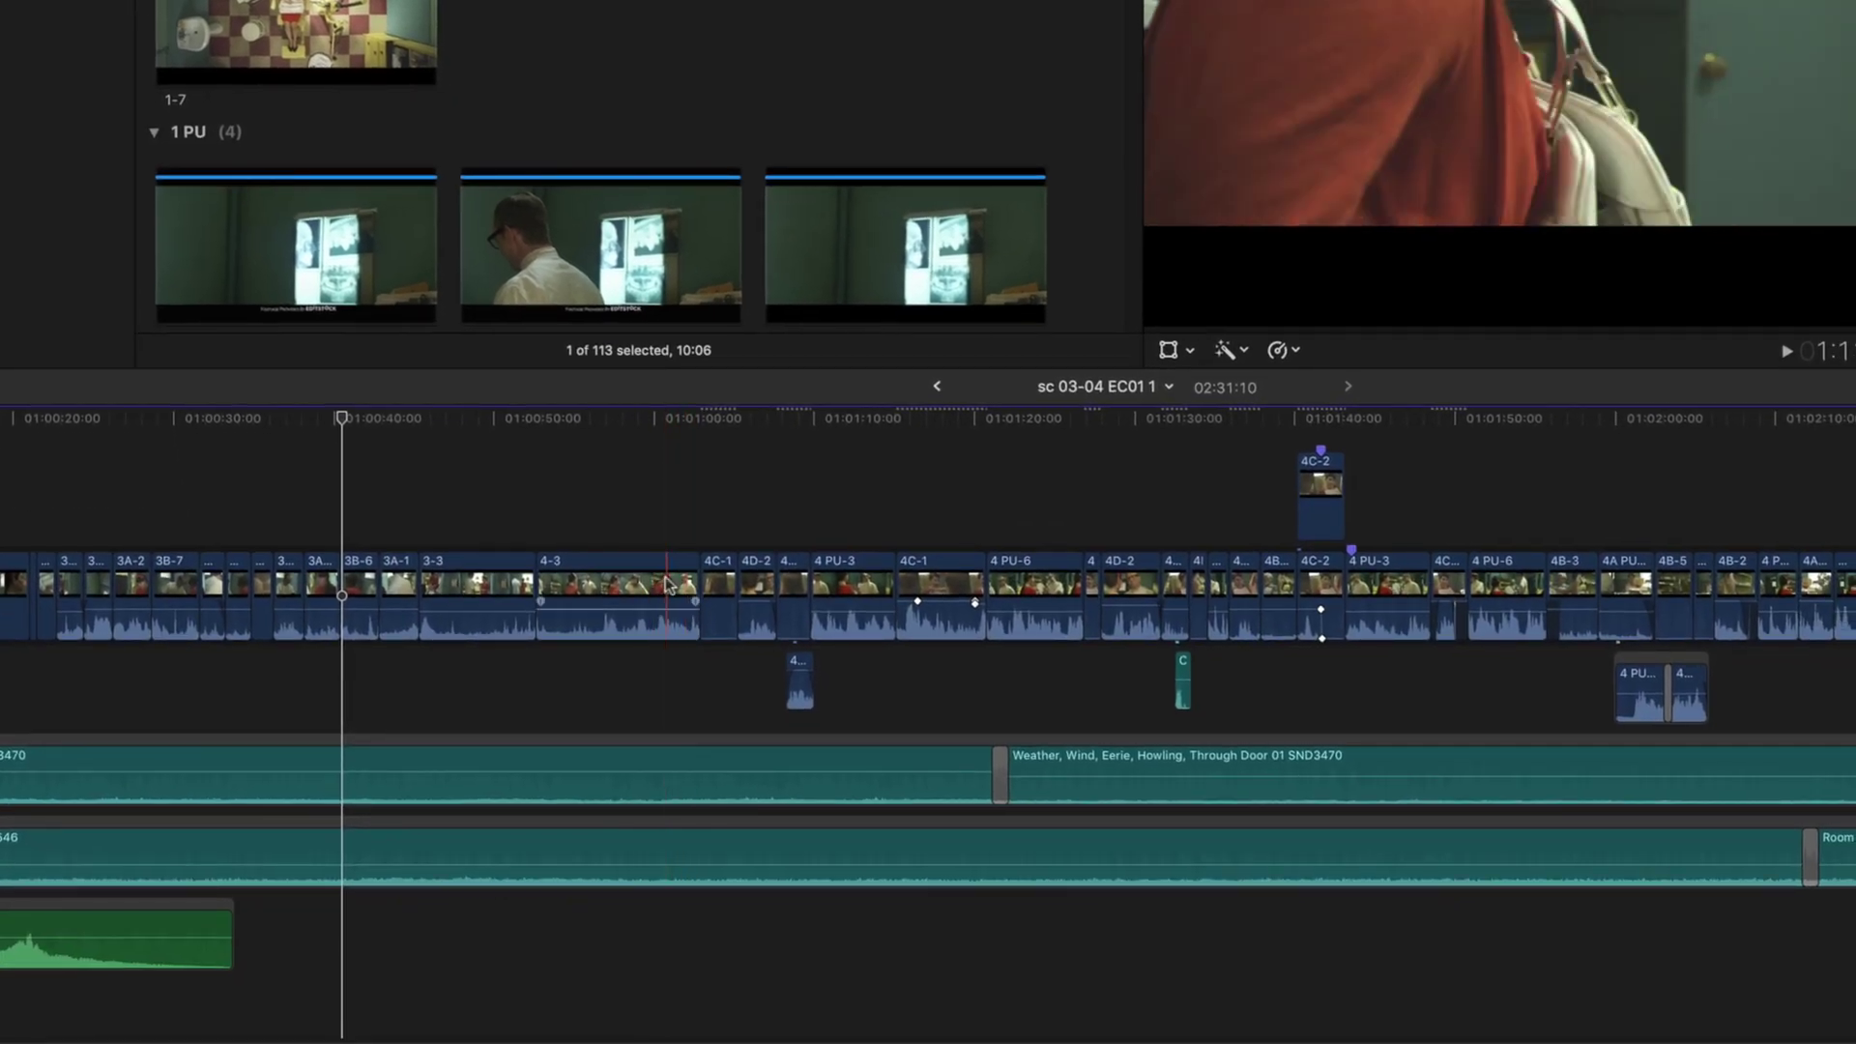
{"action": "key", "text": "alt+bracketright"}
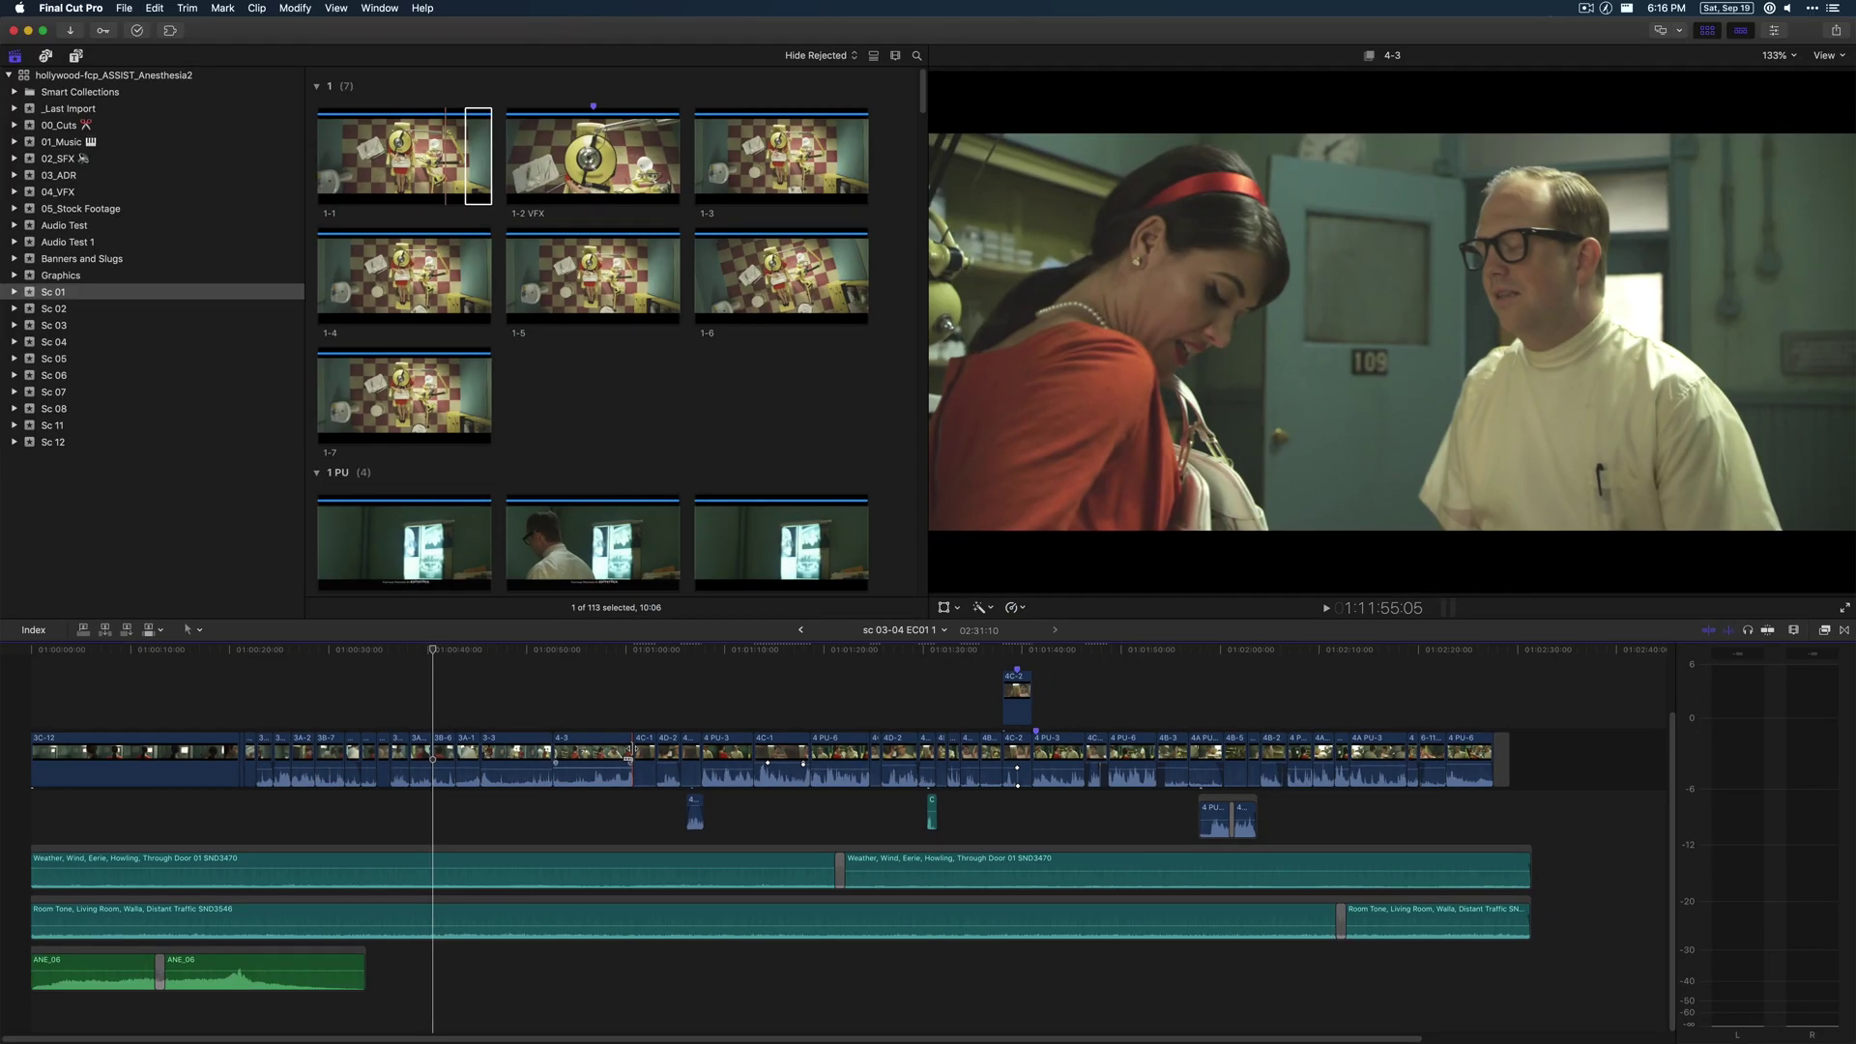
{"action": "key", "text": "super+z"}
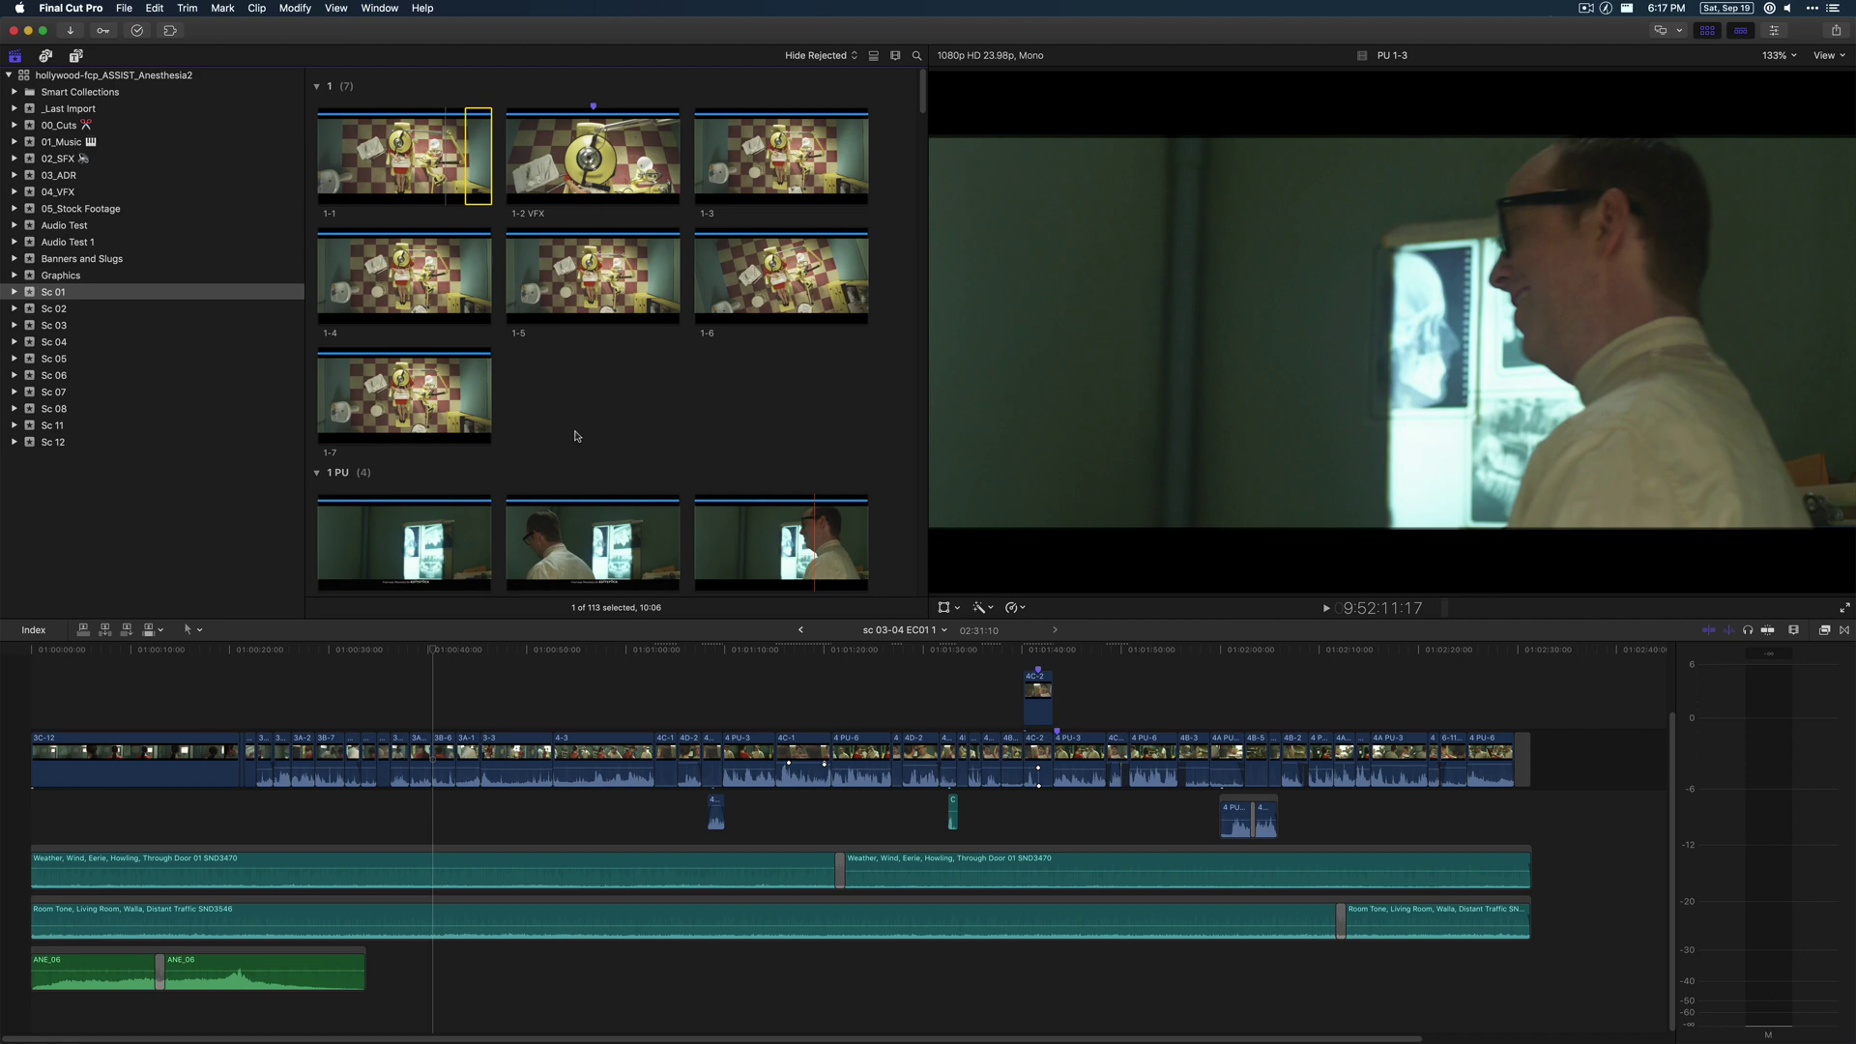
Turn Skimming off from the View menu.
{"action": "left_click", "coordinate": [336, 7]}
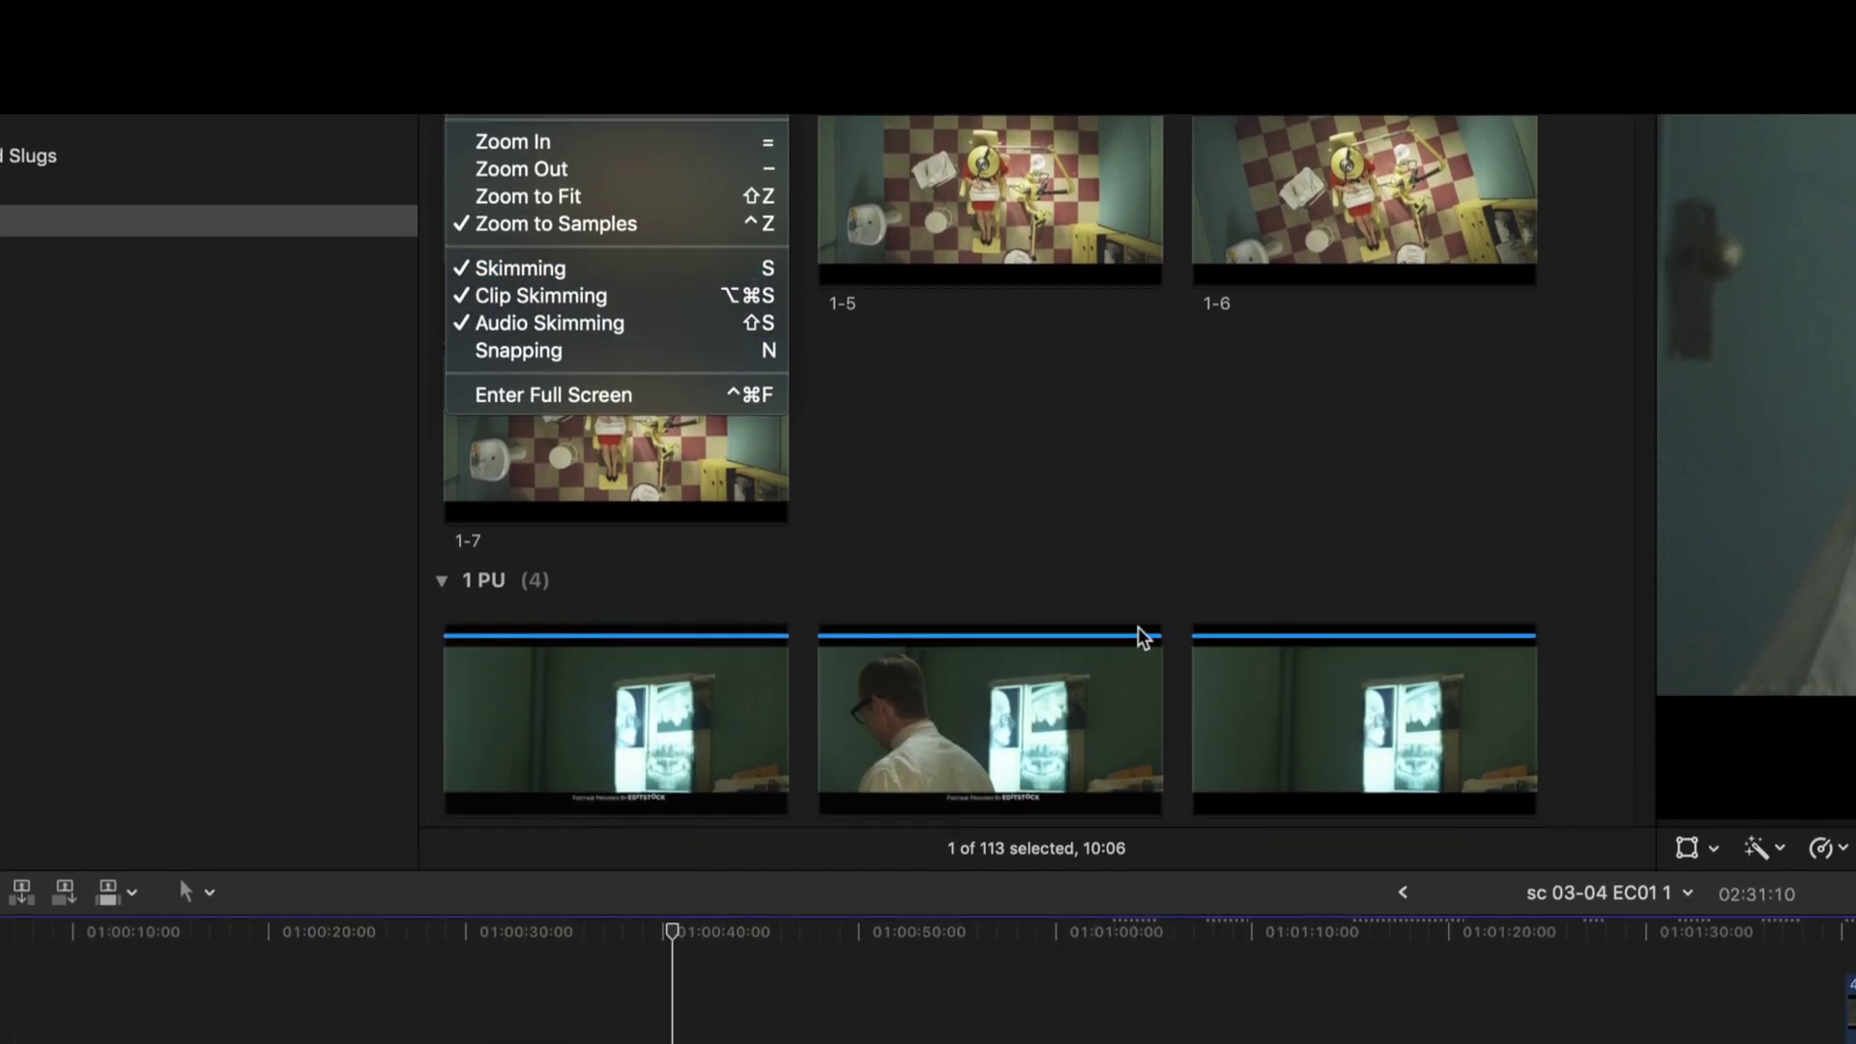
{"action": "left_click", "coordinate": [1149, 588]}
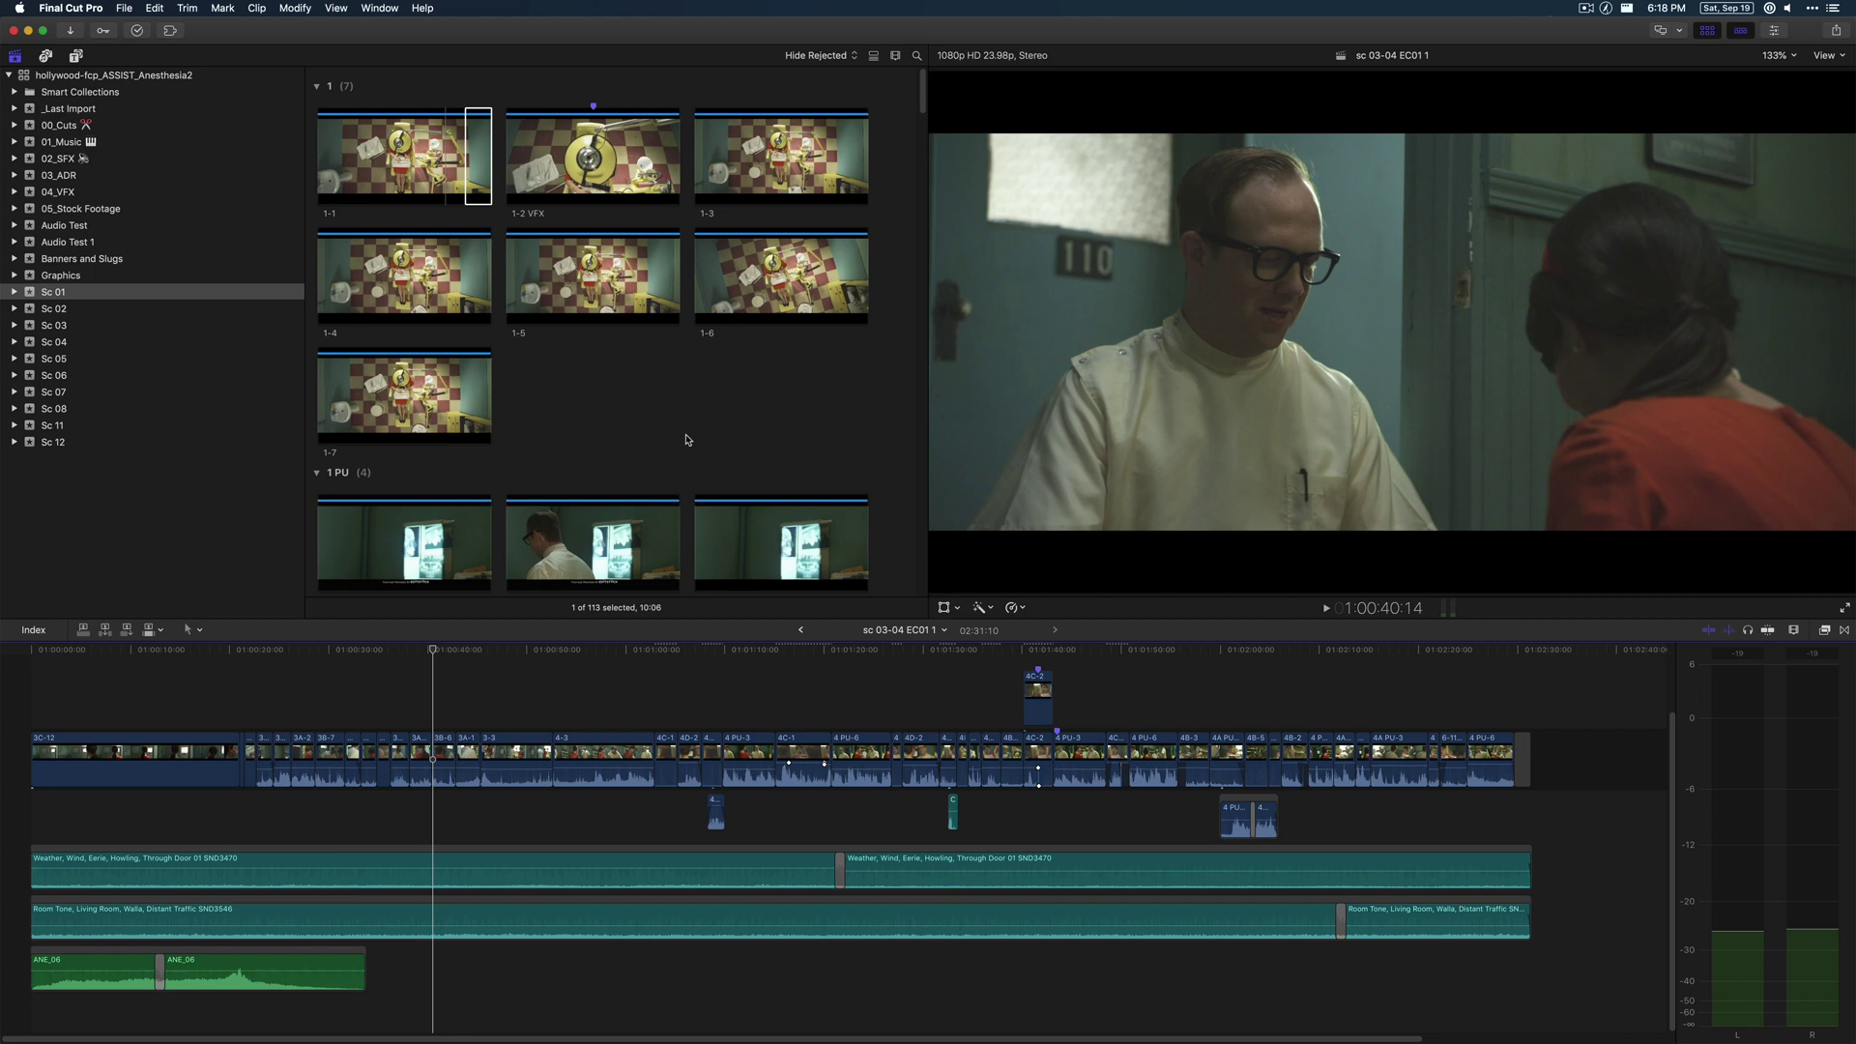
Use the Zoom tool to marquee-zoom the timeline onto the 4C-2 connected clip area.
{"action": "key", "text": "z"}
{"action": "scroll", "coordinate": [881, 705], "scroll_direction": "right", "scroll_amount": 5}
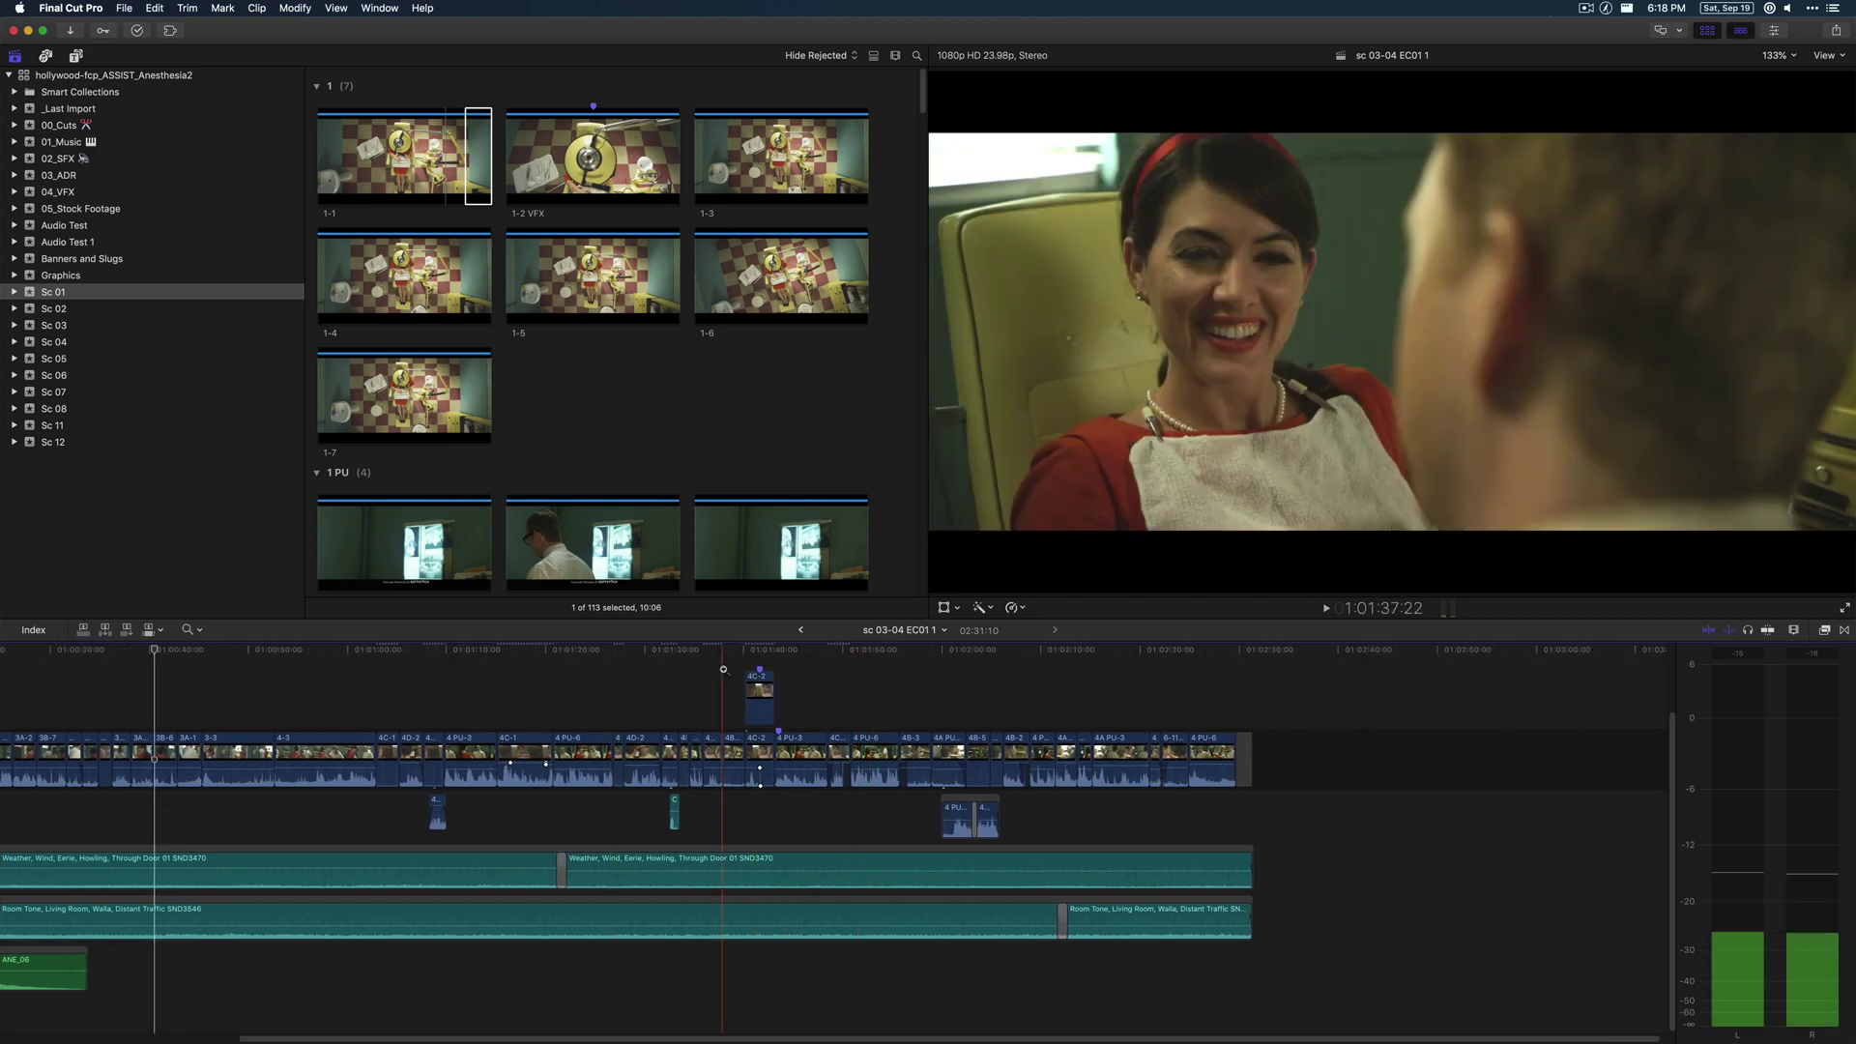
{"action": "left_click_drag", "start_coordinate": [722, 668], "coordinate": [808, 789]}
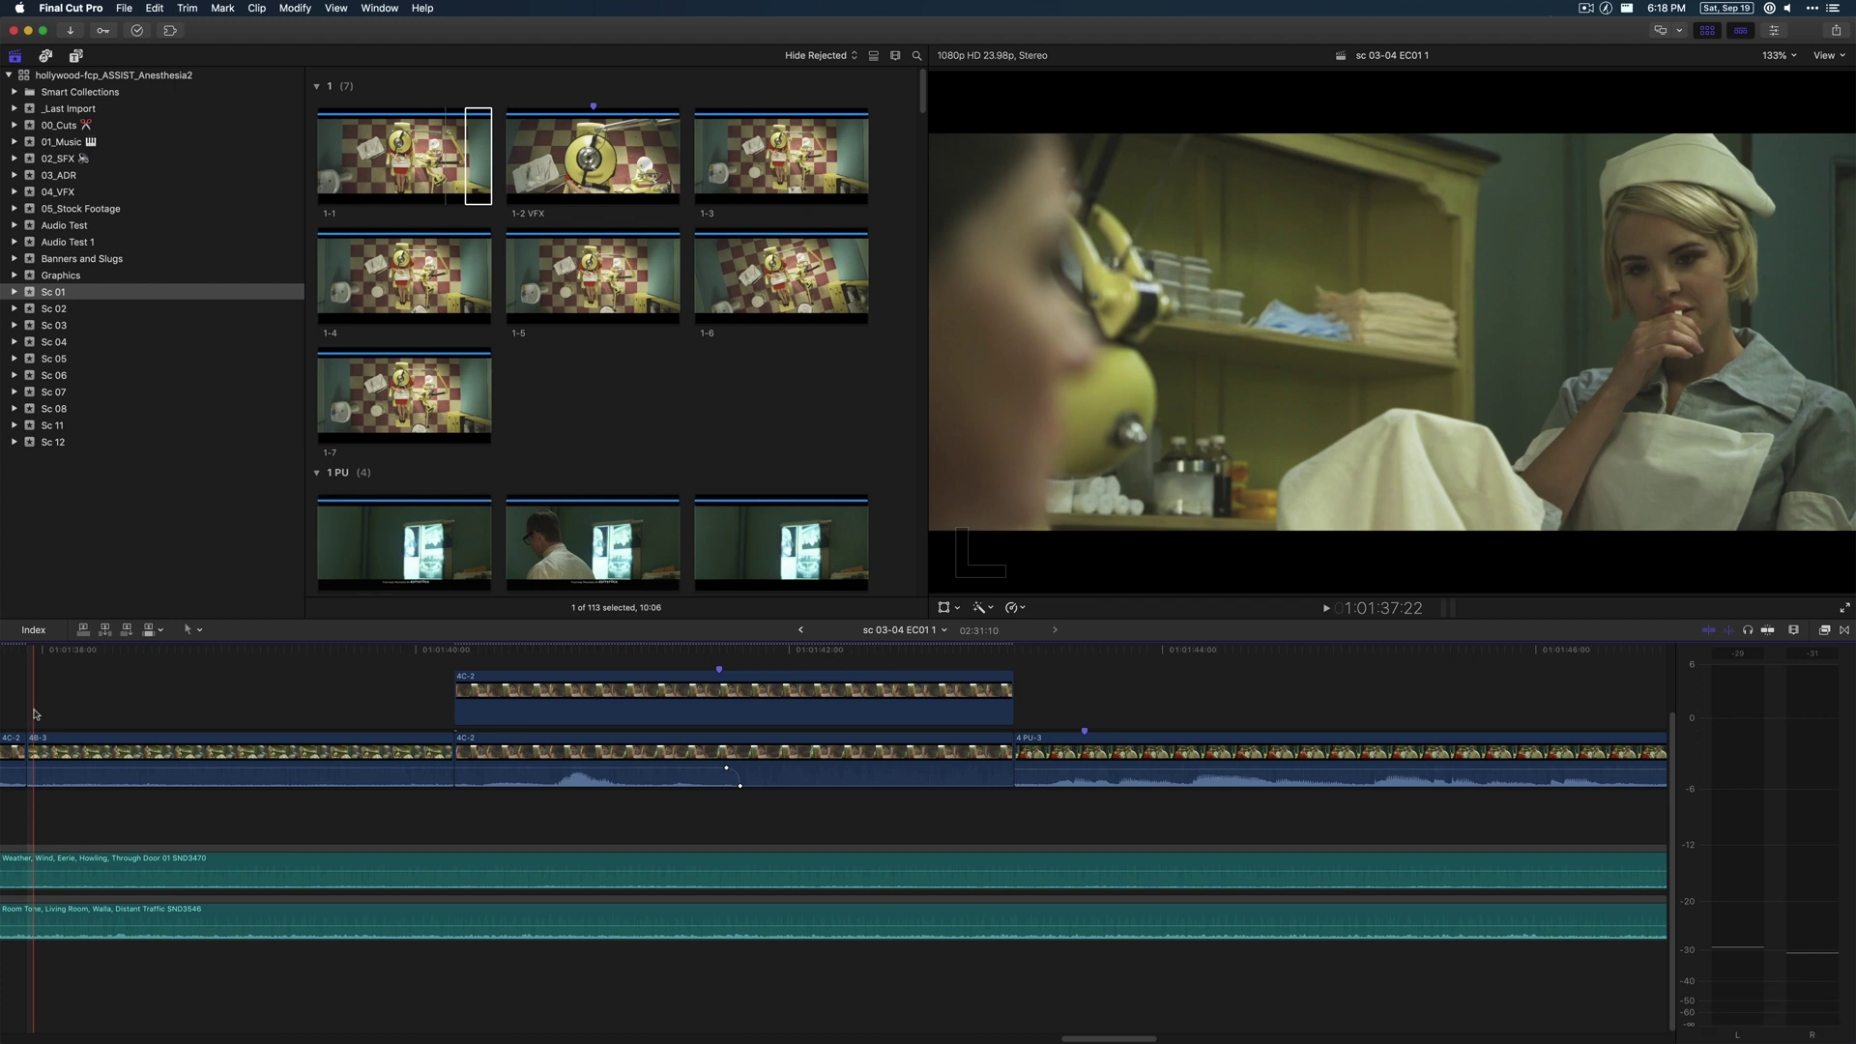
Play the zoomed section to hear its five mono audio channels, then hide the inspector.
{"action": "key", "text": "space"}
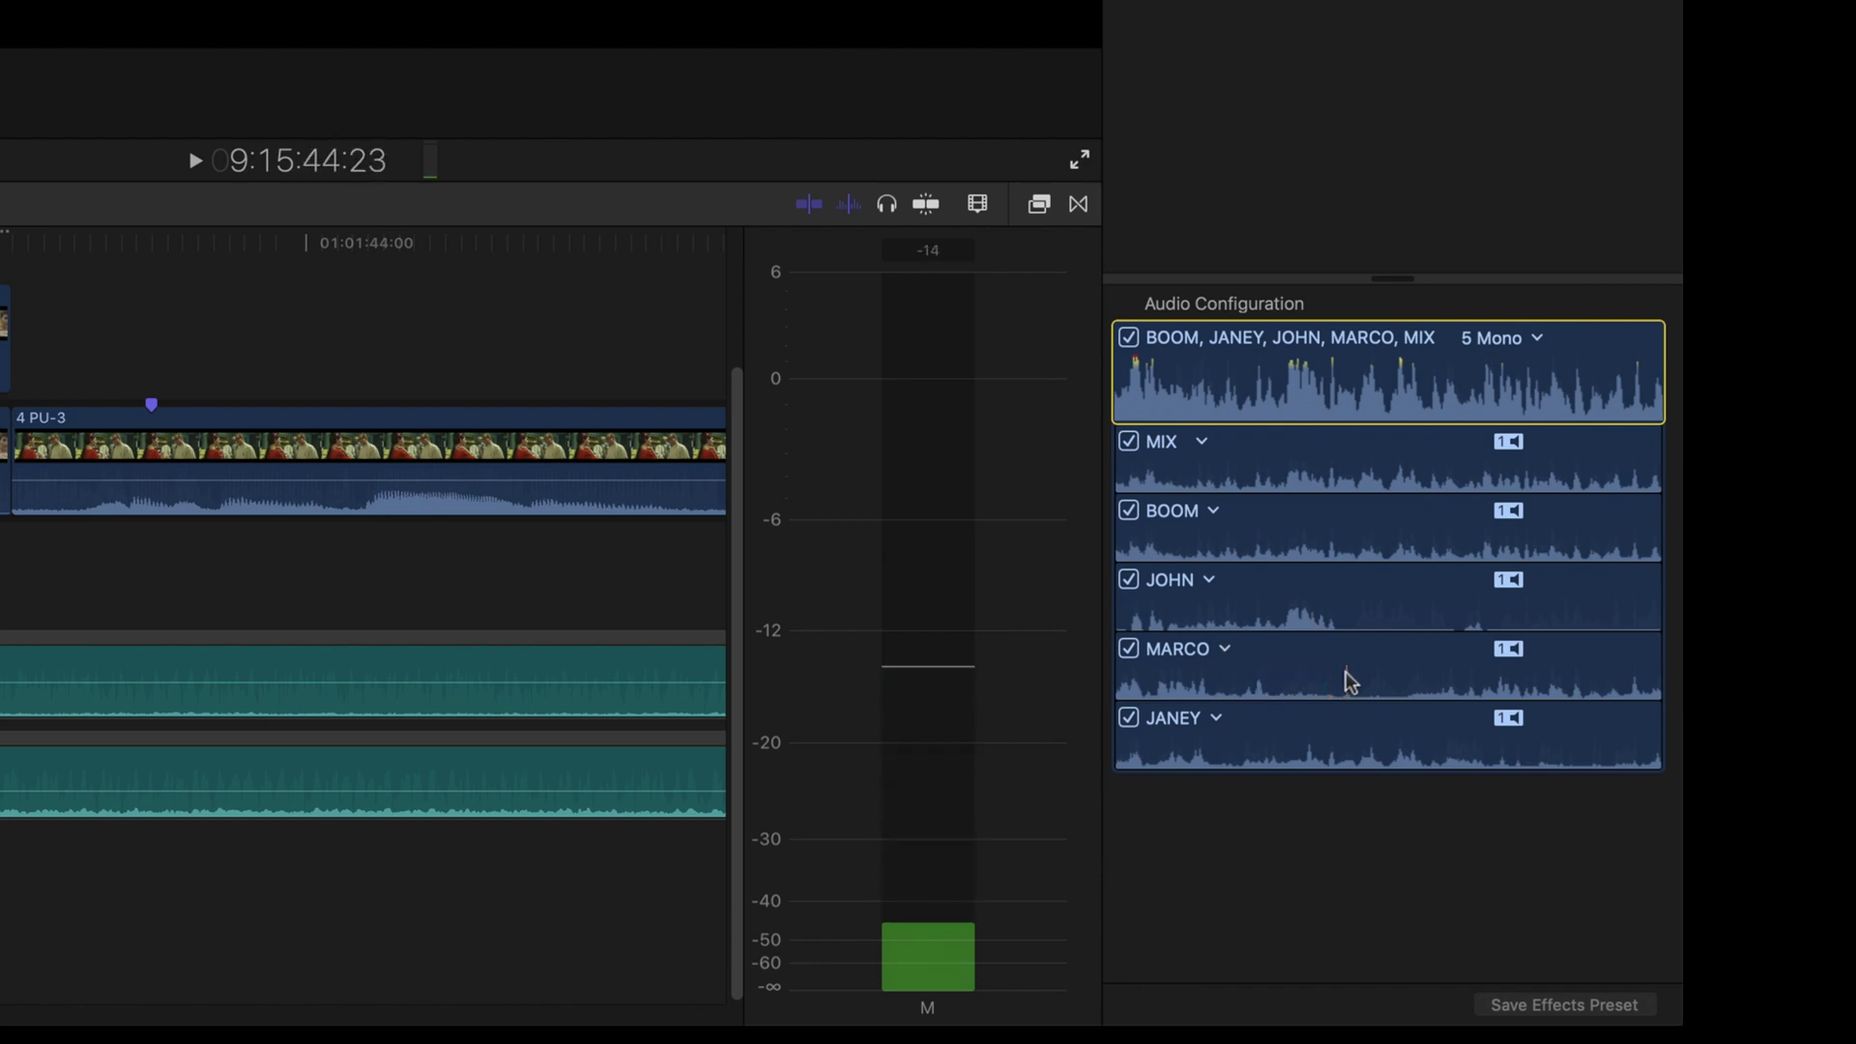
{"action": "key", "text": "space"}
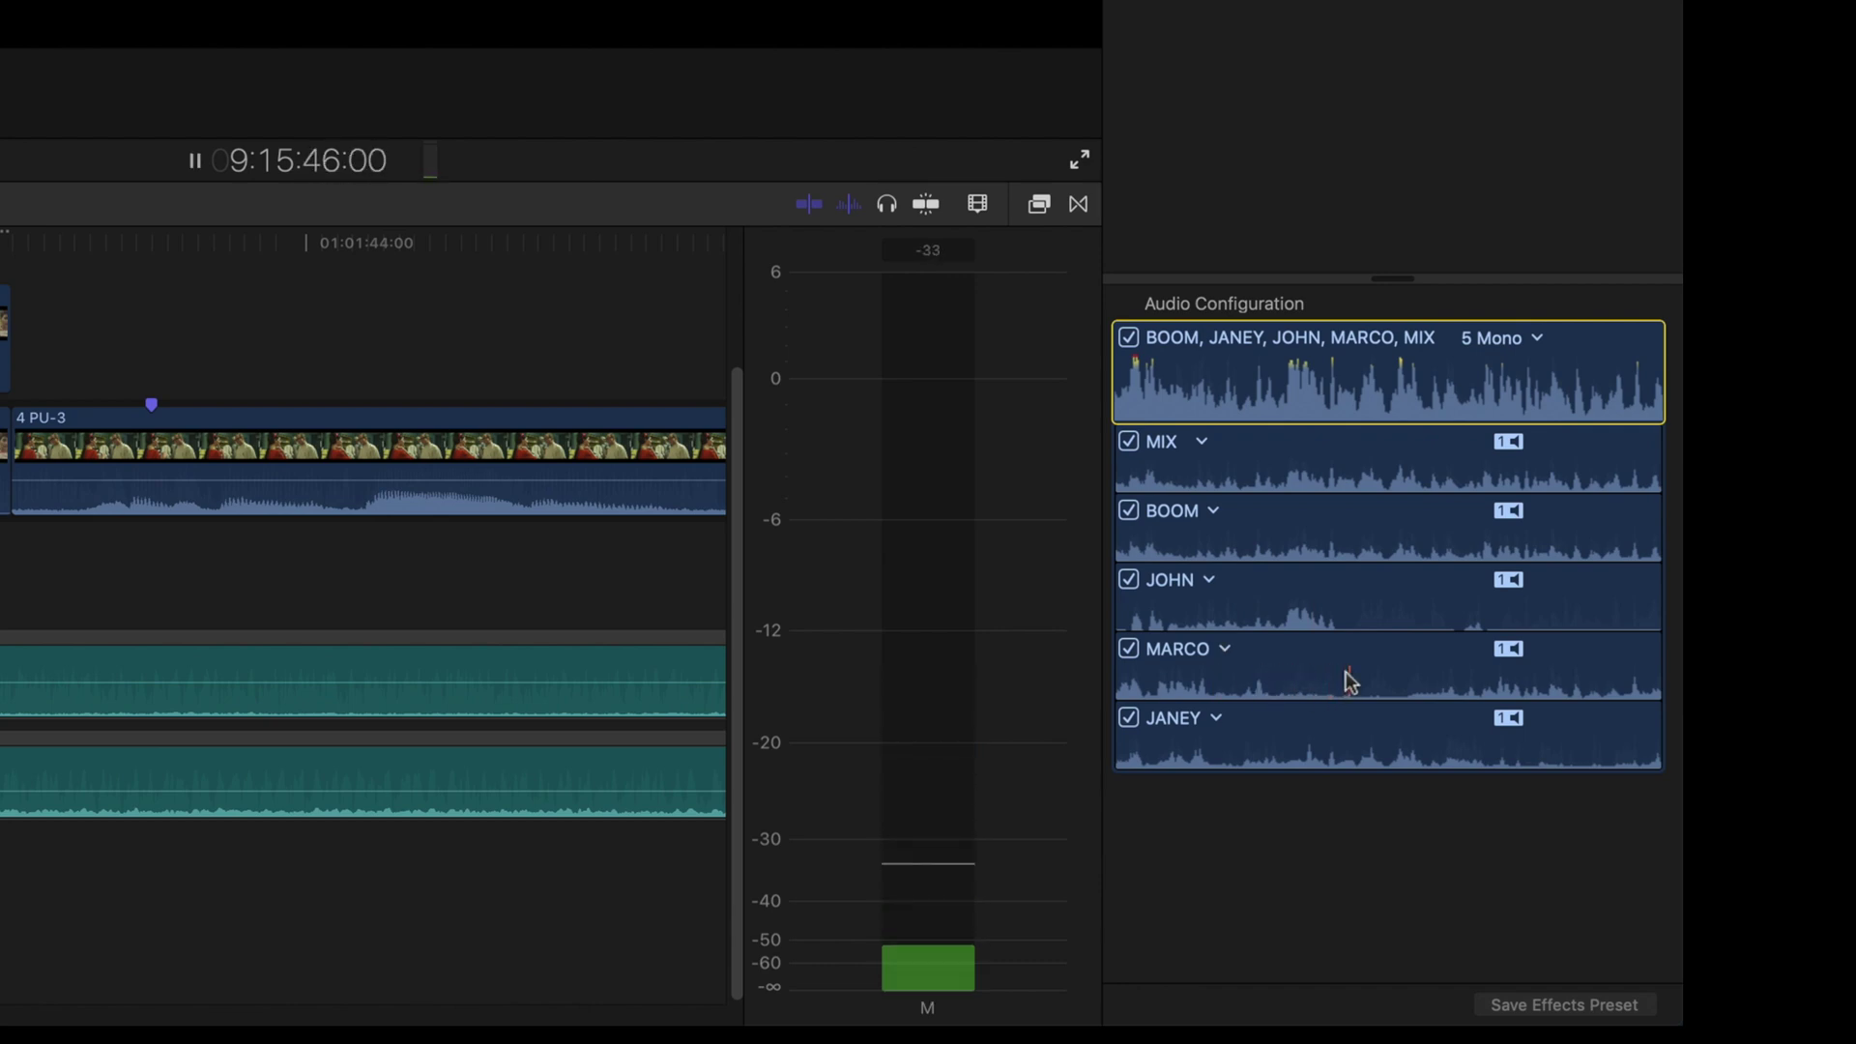
{"action": "key", "text": "space"}
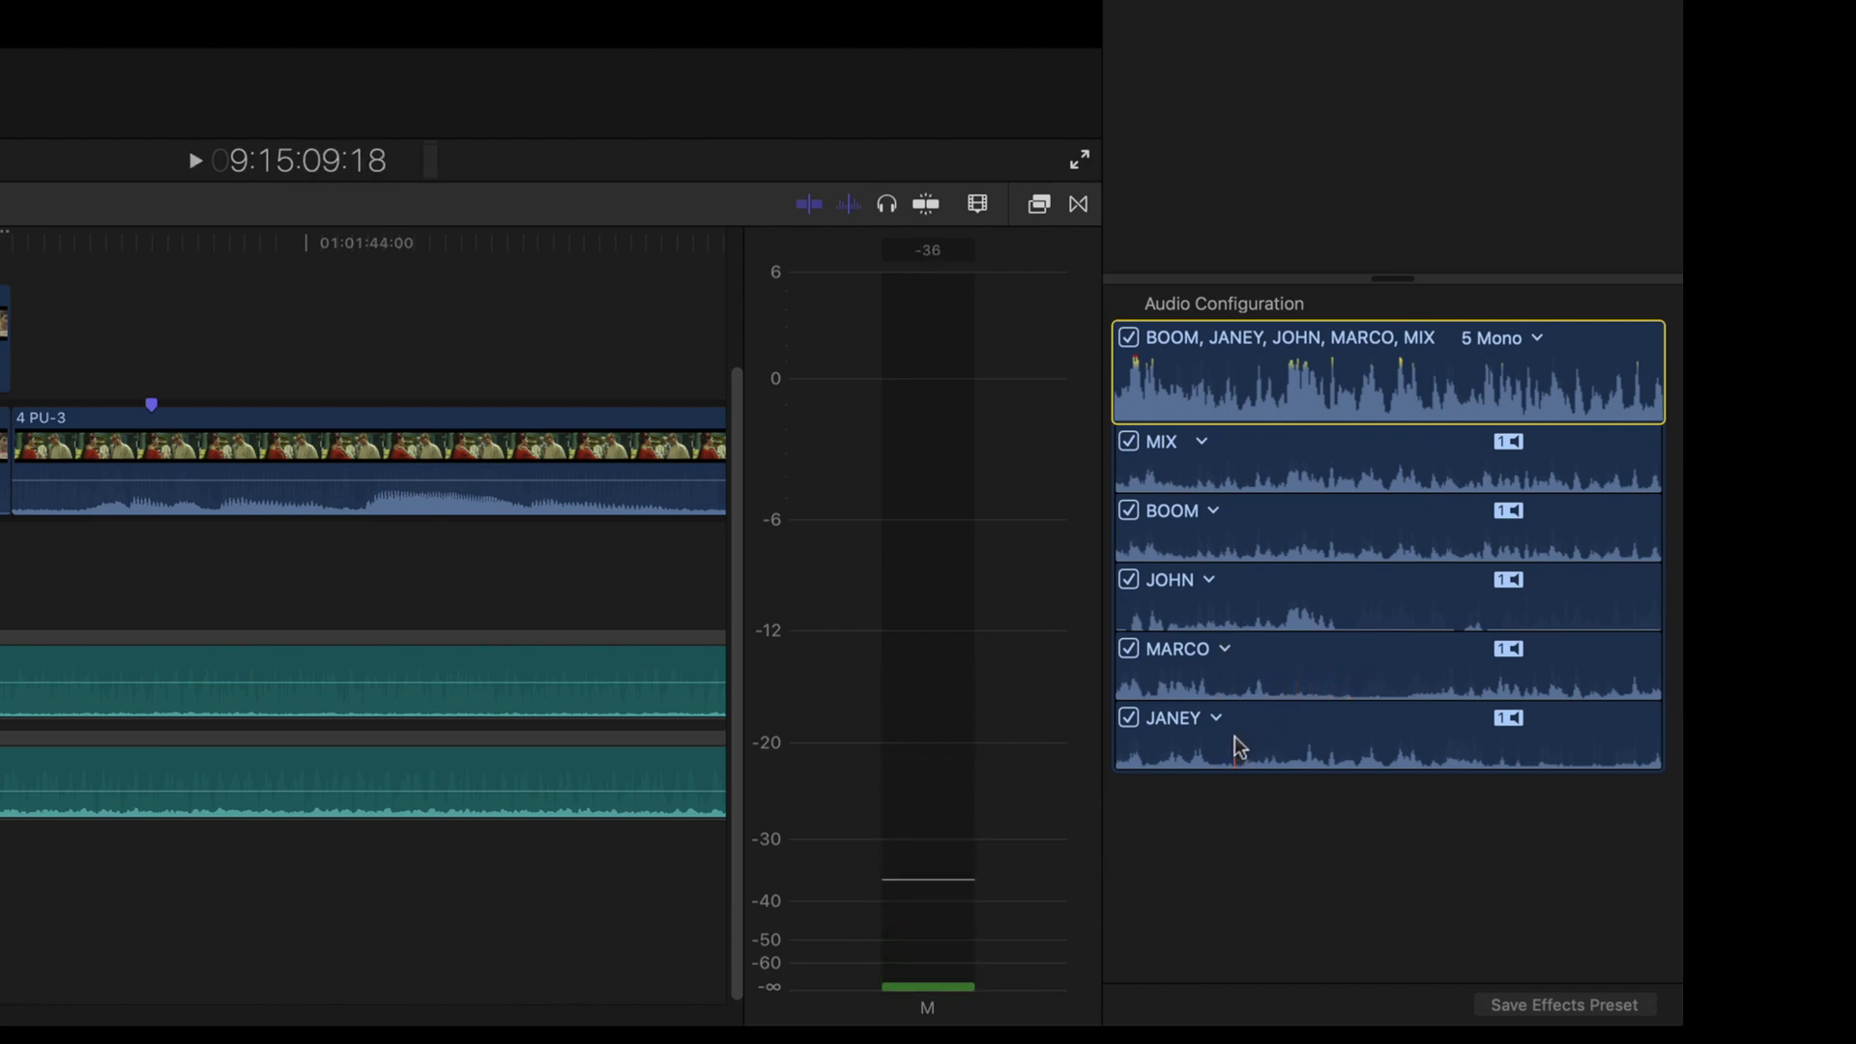
{"action": "key", "text": "space"}
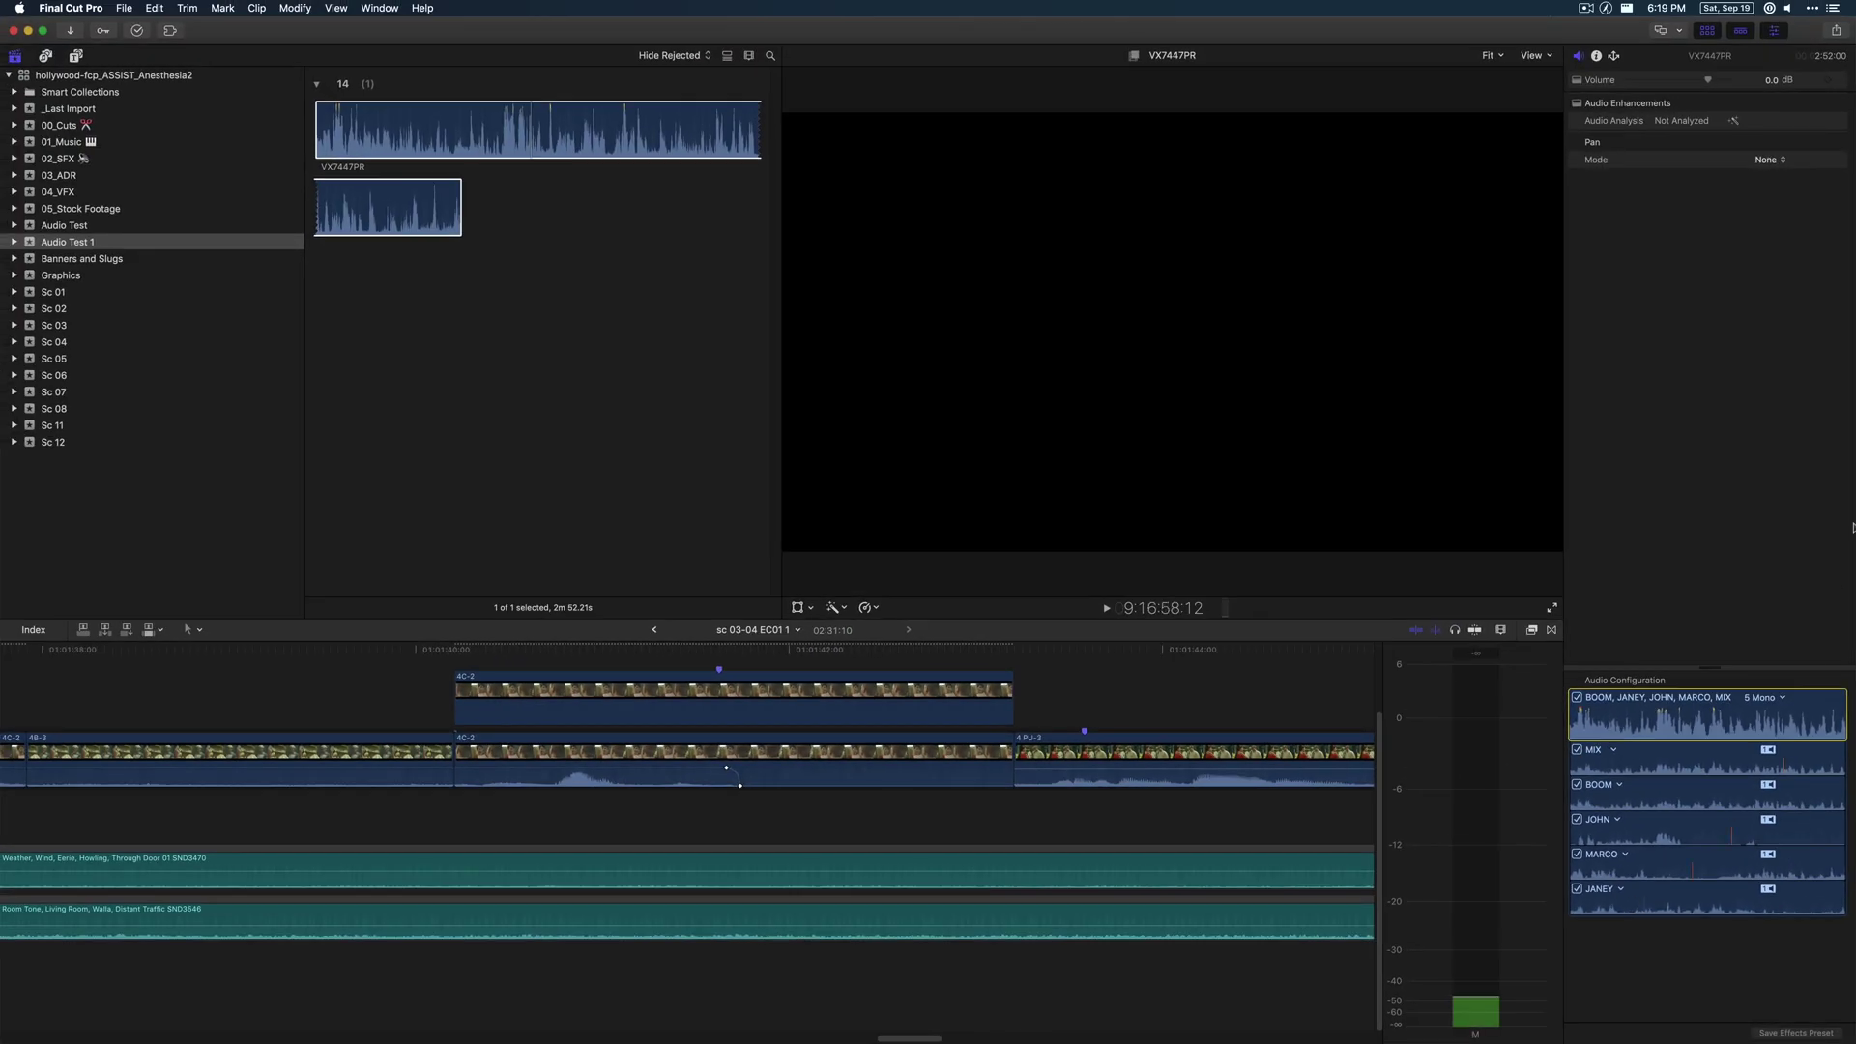
{"action": "key", "text": "space"}
{"action": "left_click", "coordinate": [1775, 31]}
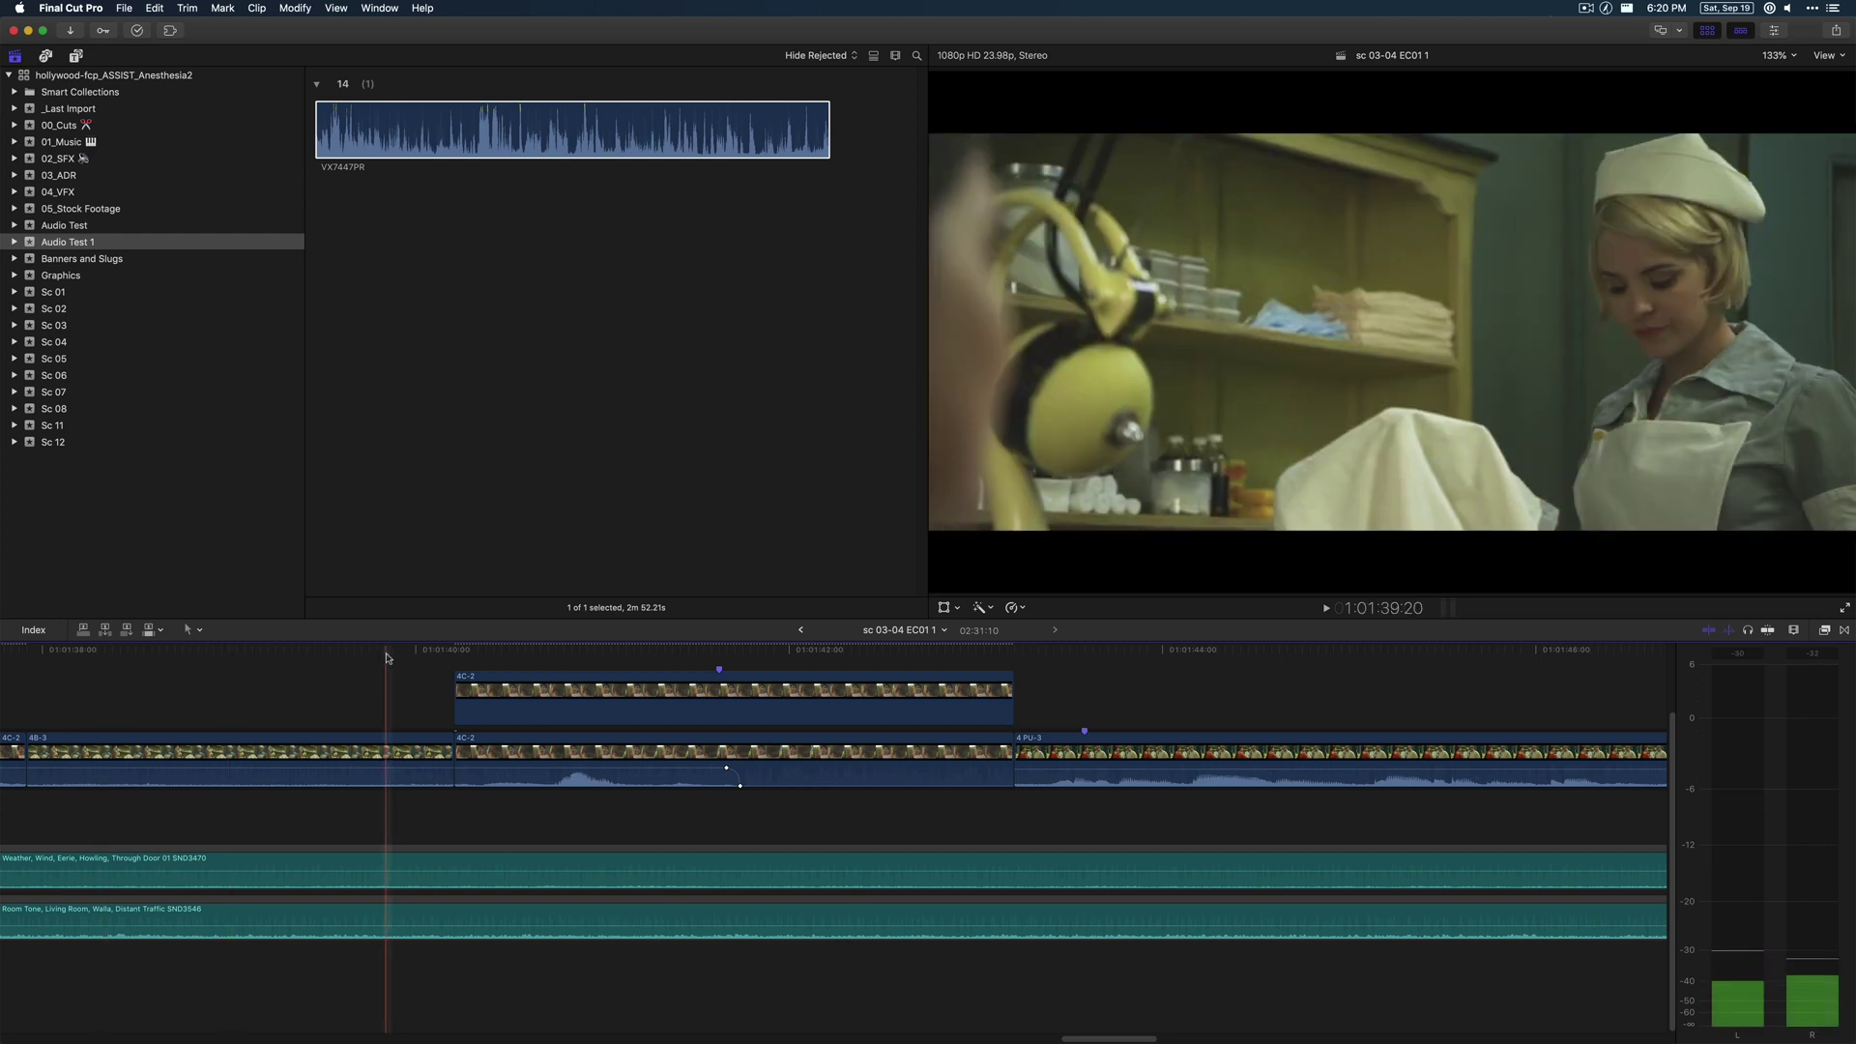
Fit the whole timeline in view, play from about 1:00:48, and select clip 4-3.
{"action": "key", "text": "shift+z"}
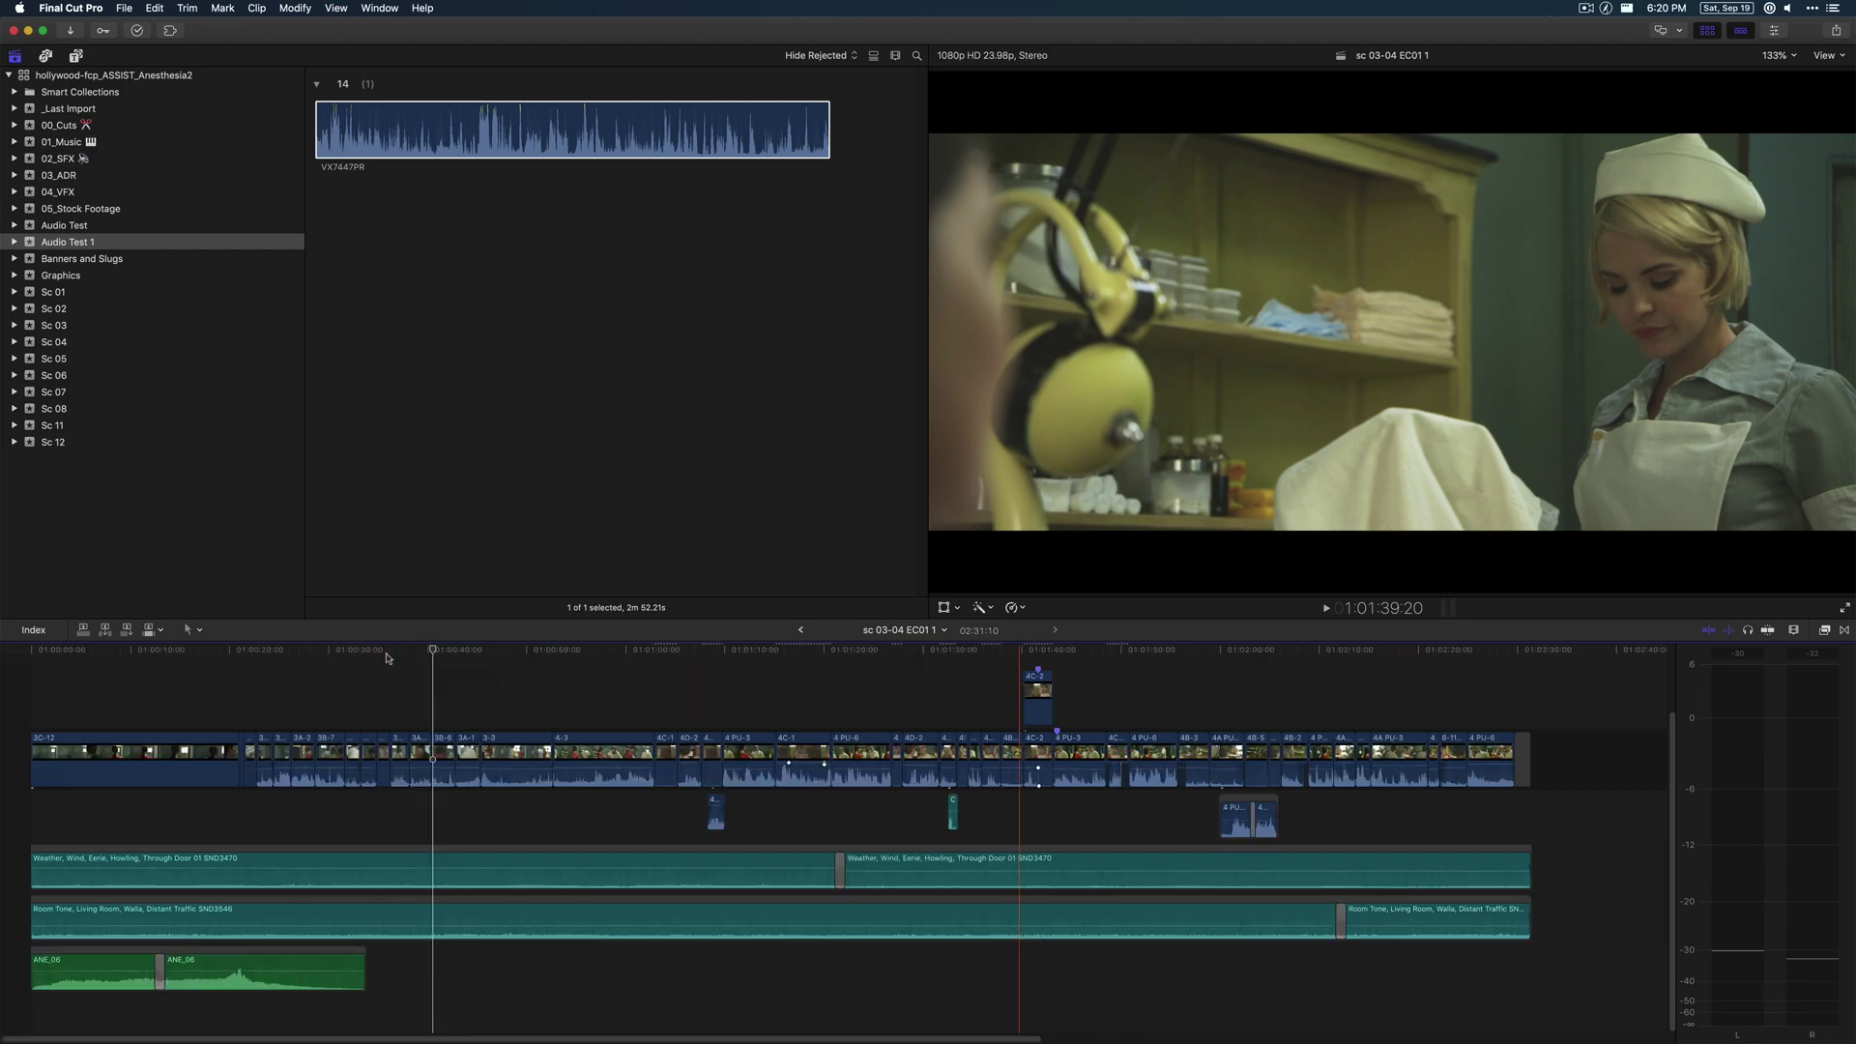
{"action": "left_click", "coordinate": [513, 654]}
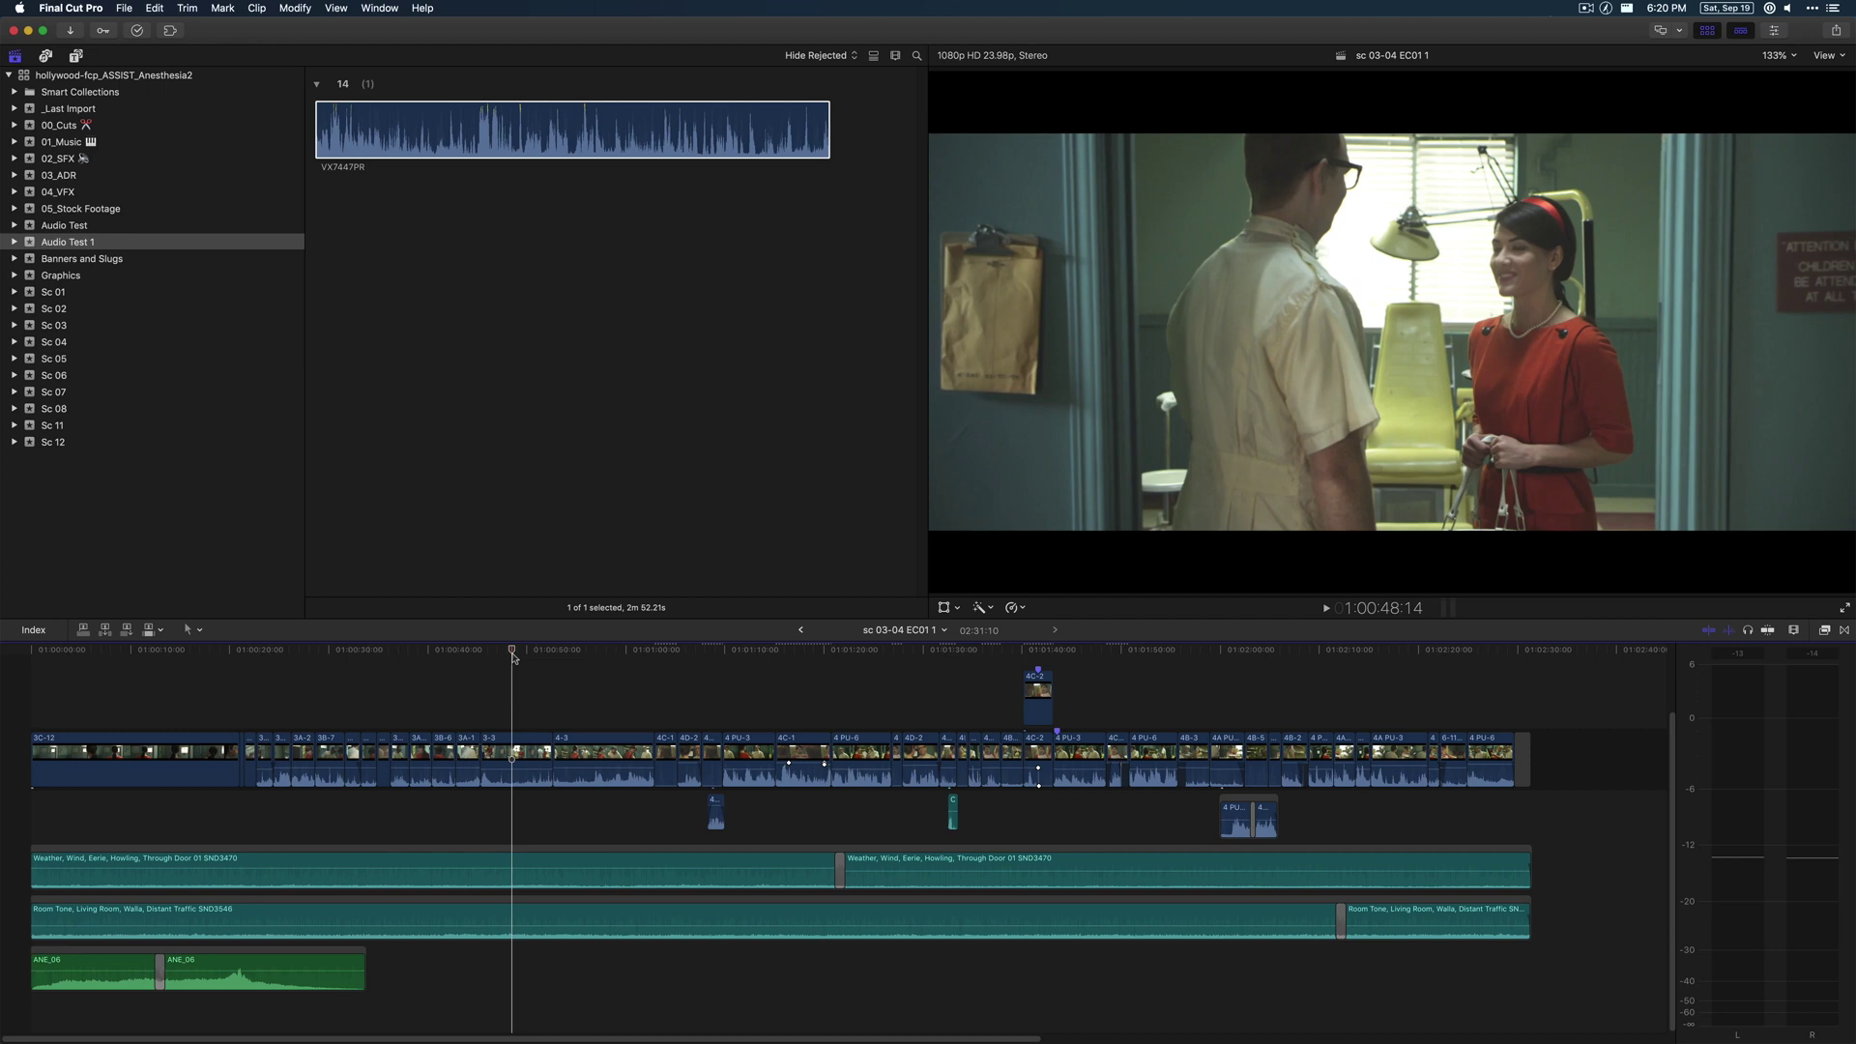
{"action": "key", "text": "space"}
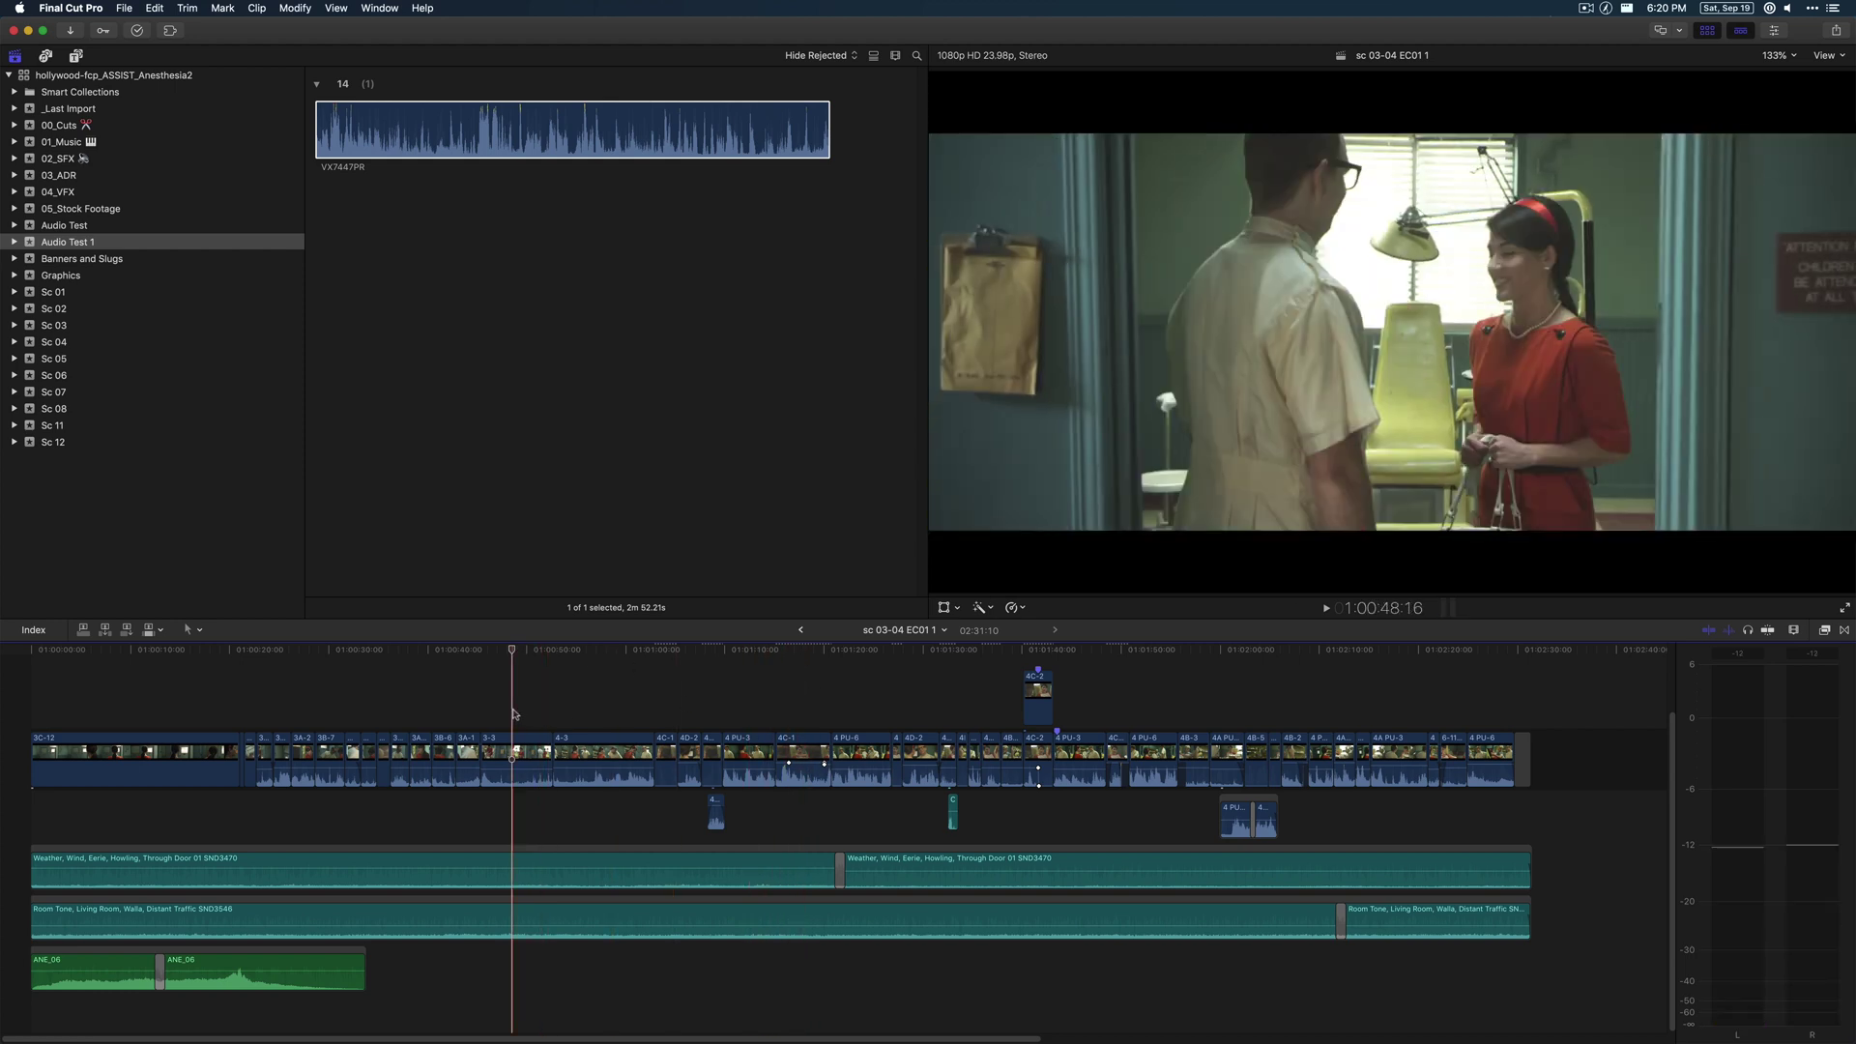
{"action": "key", "text": "space"}
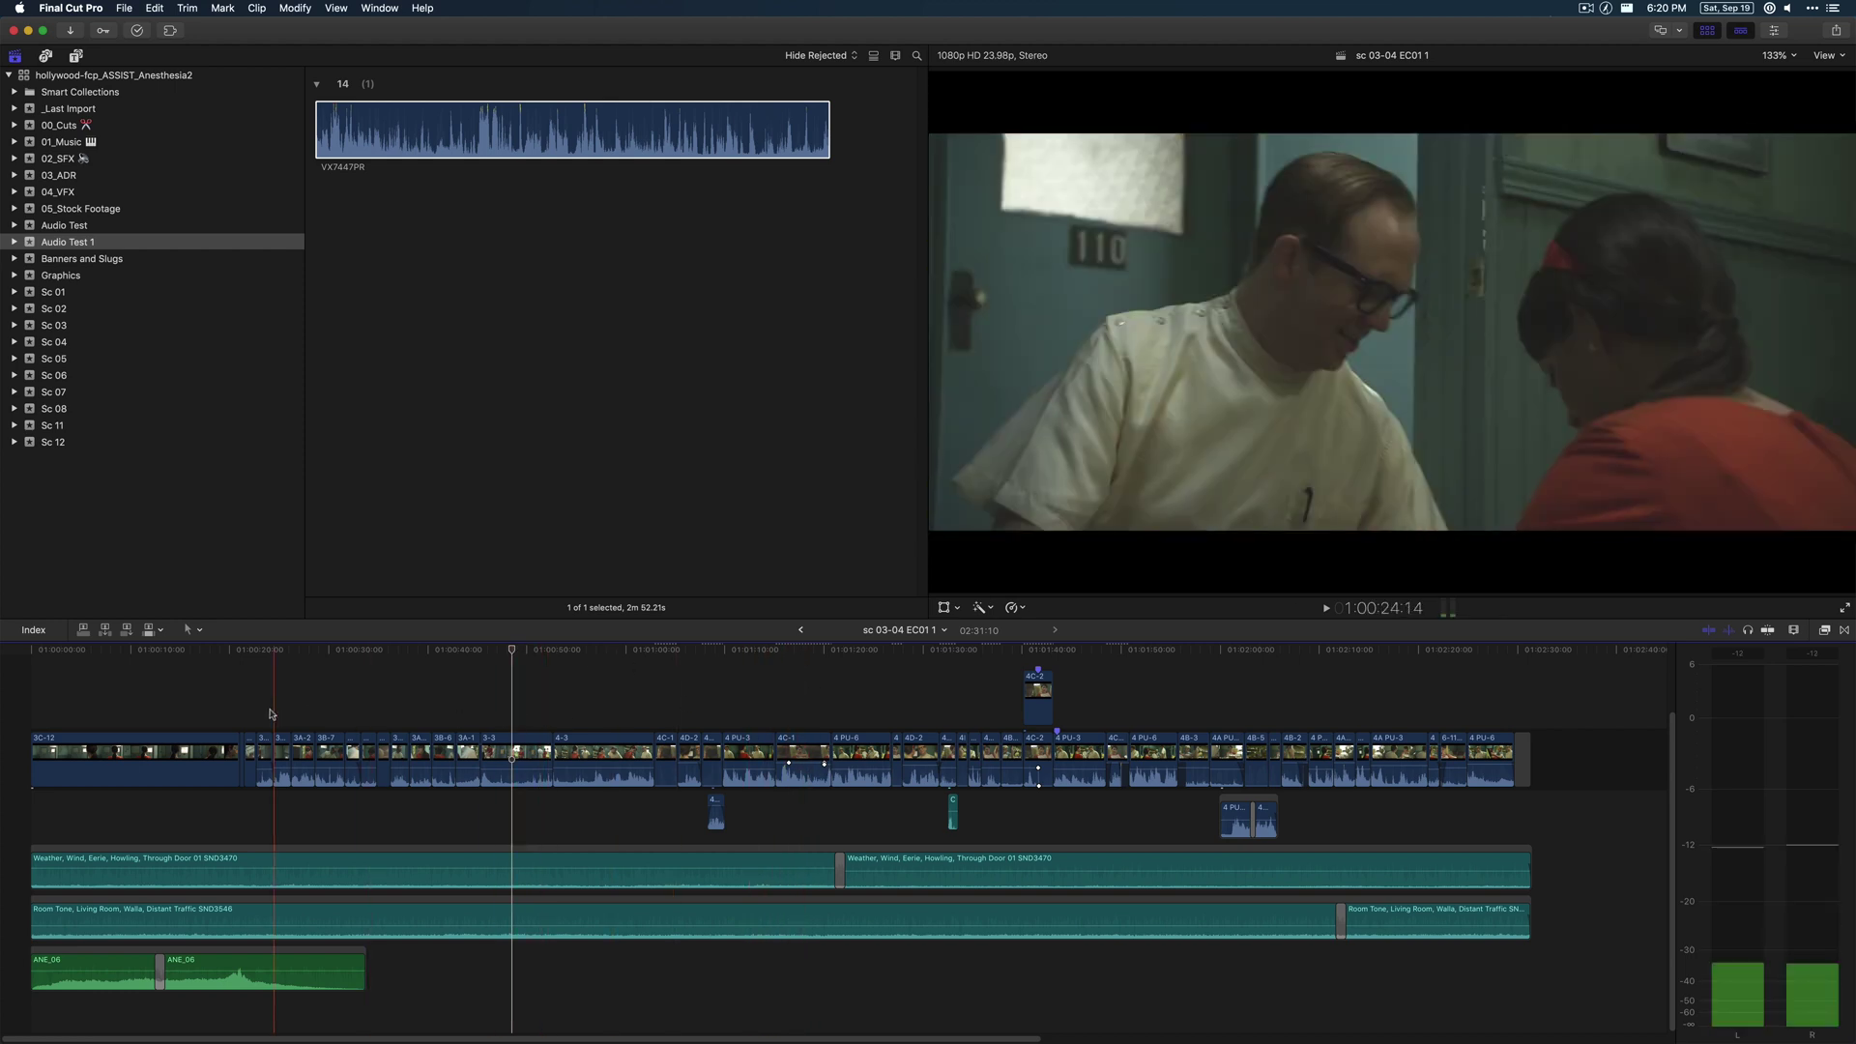
{"action": "left_click", "coordinate": [592, 744]}
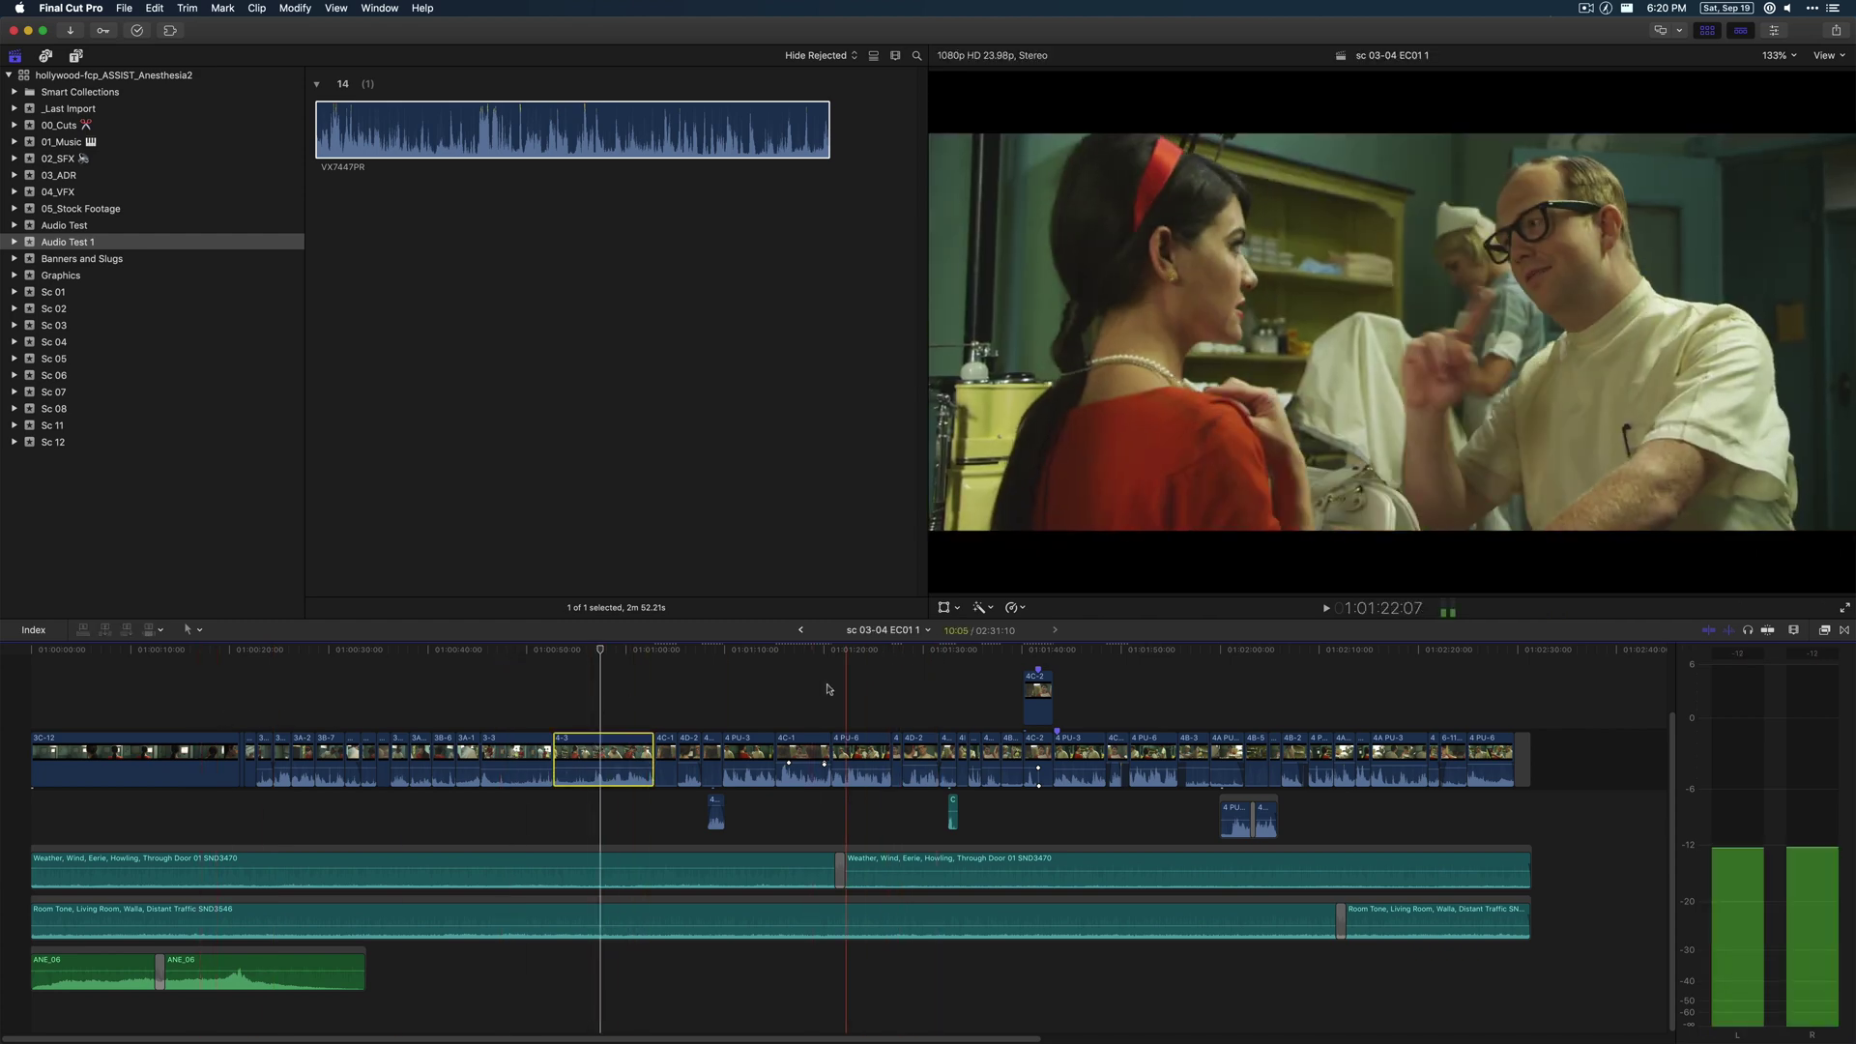
{"action": "key", "text": "super+shift+a"}
{"action": "left_click", "coordinate": [529, 677]}
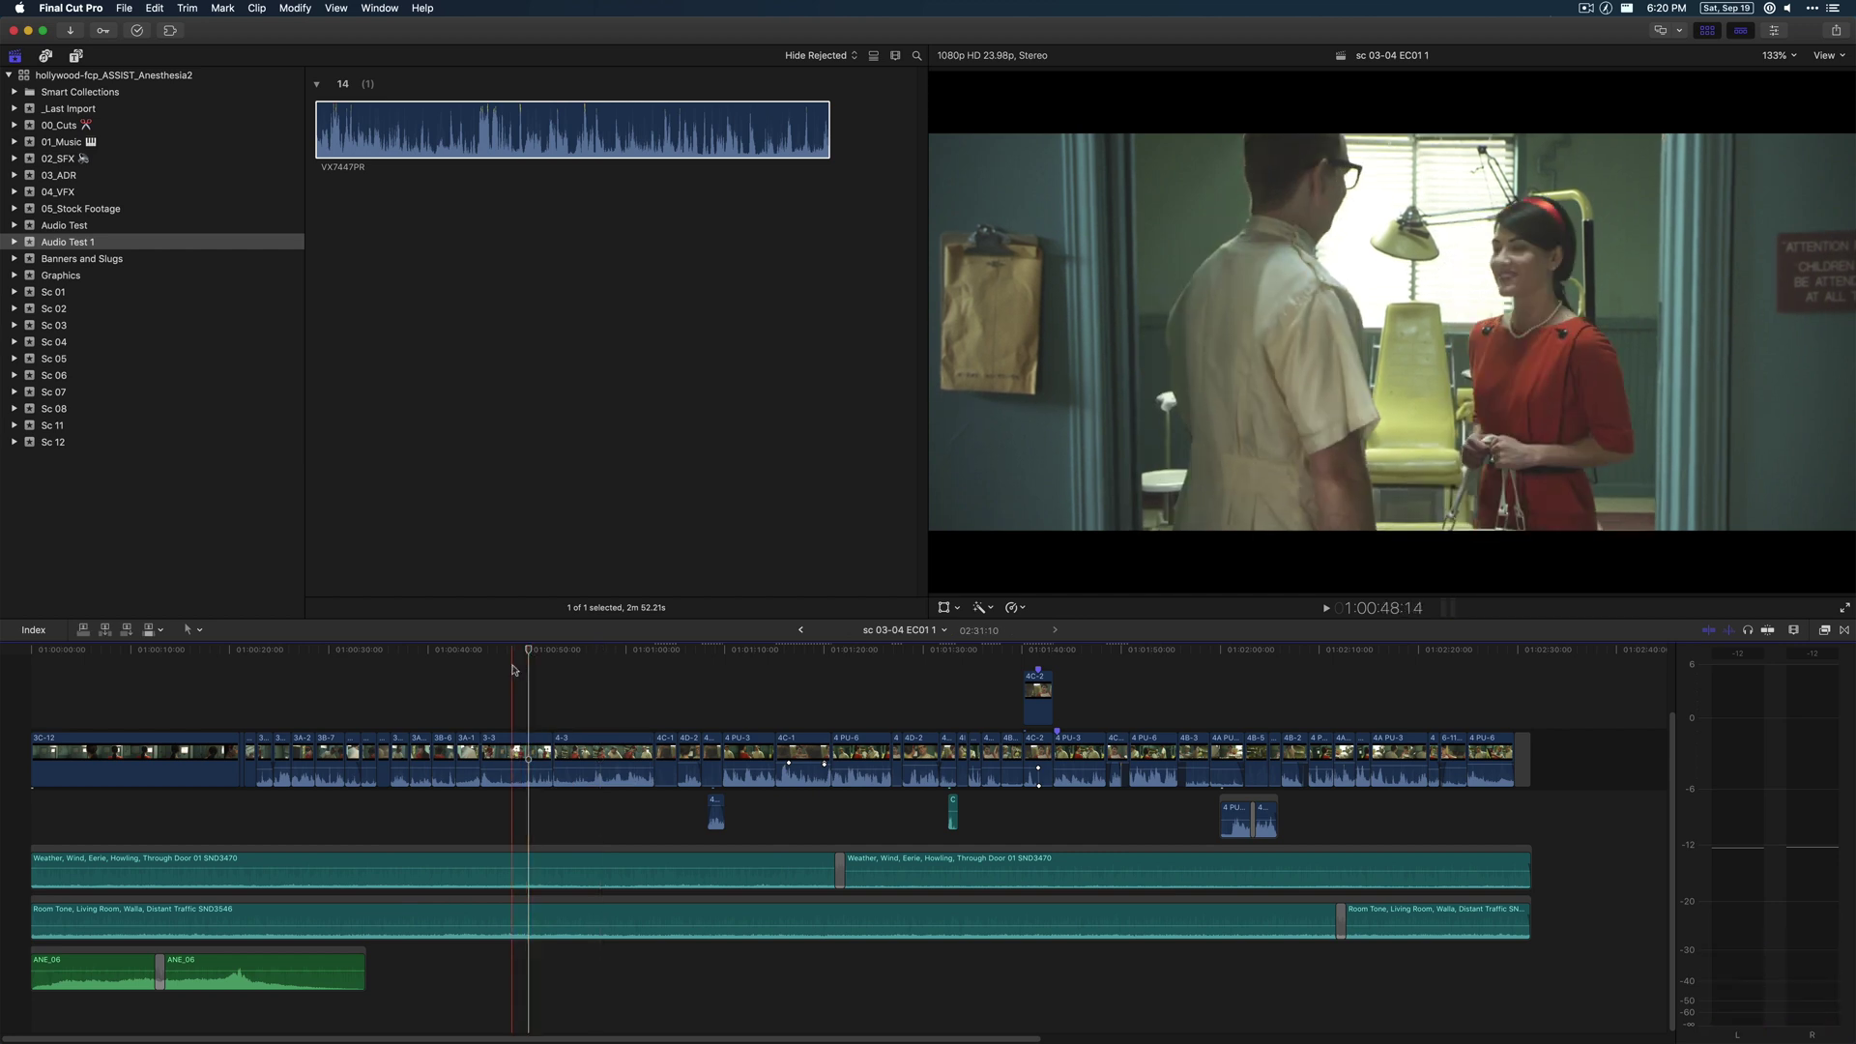
Switch to Postlab to view the ASSIST_Anesthesia2 production, then hide Postlab.
{"action": "key", "text": "super+Tab"}
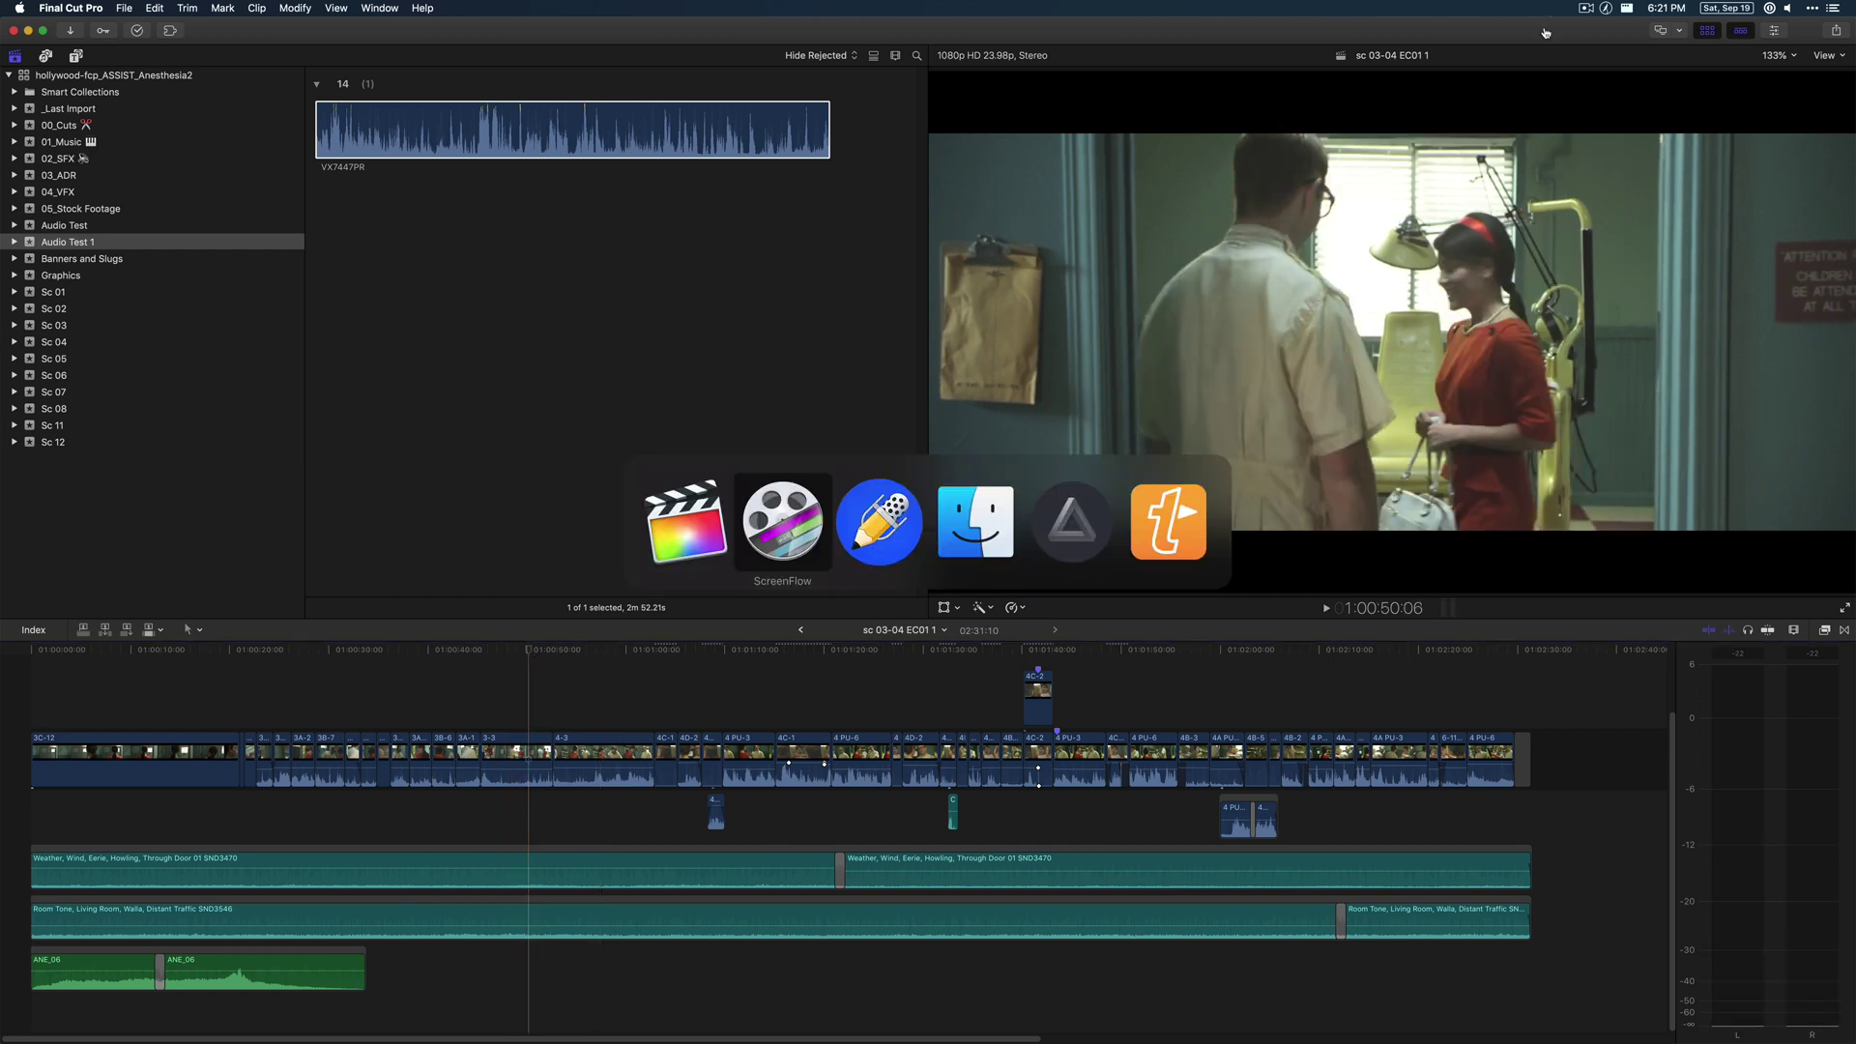
{"action": "key", "text": "super+Tab"}
{"action": "key", "text": "super+Tab"}
{"action": "key", "text": "super+Tab"}
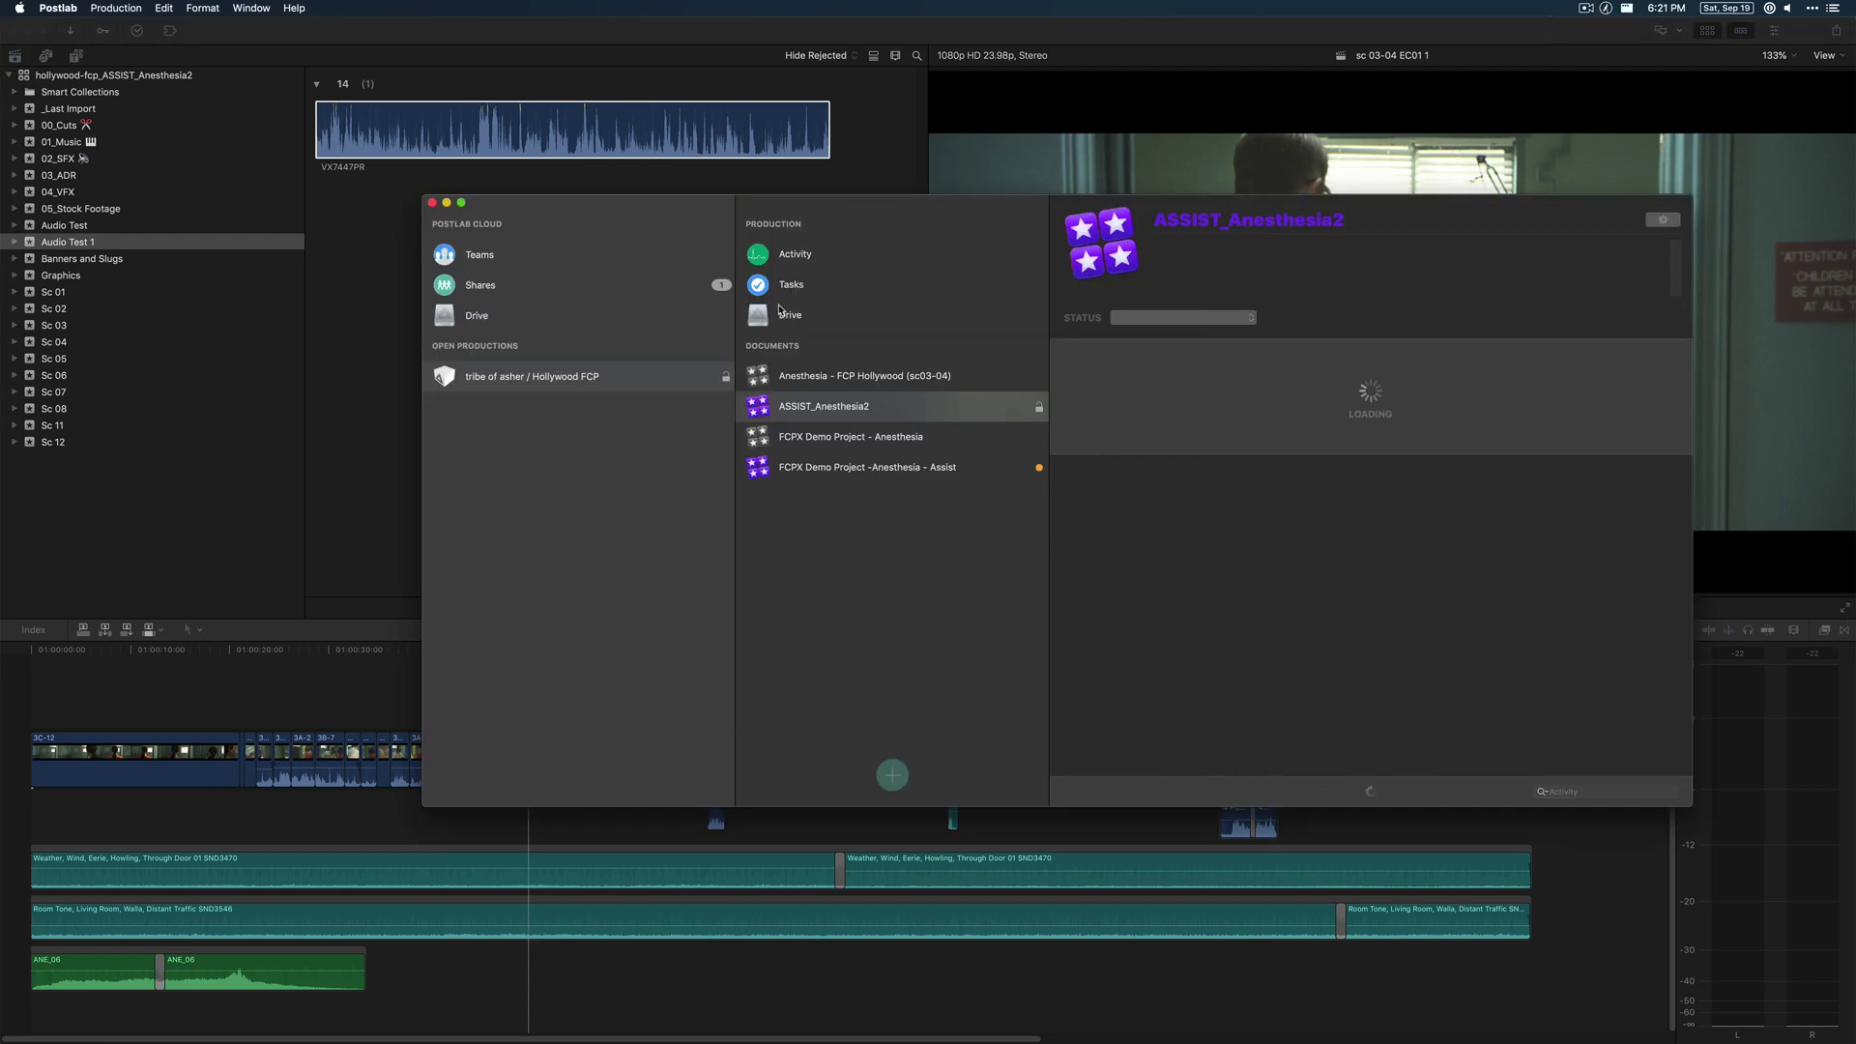
{"action": "key", "text": "super+h"}
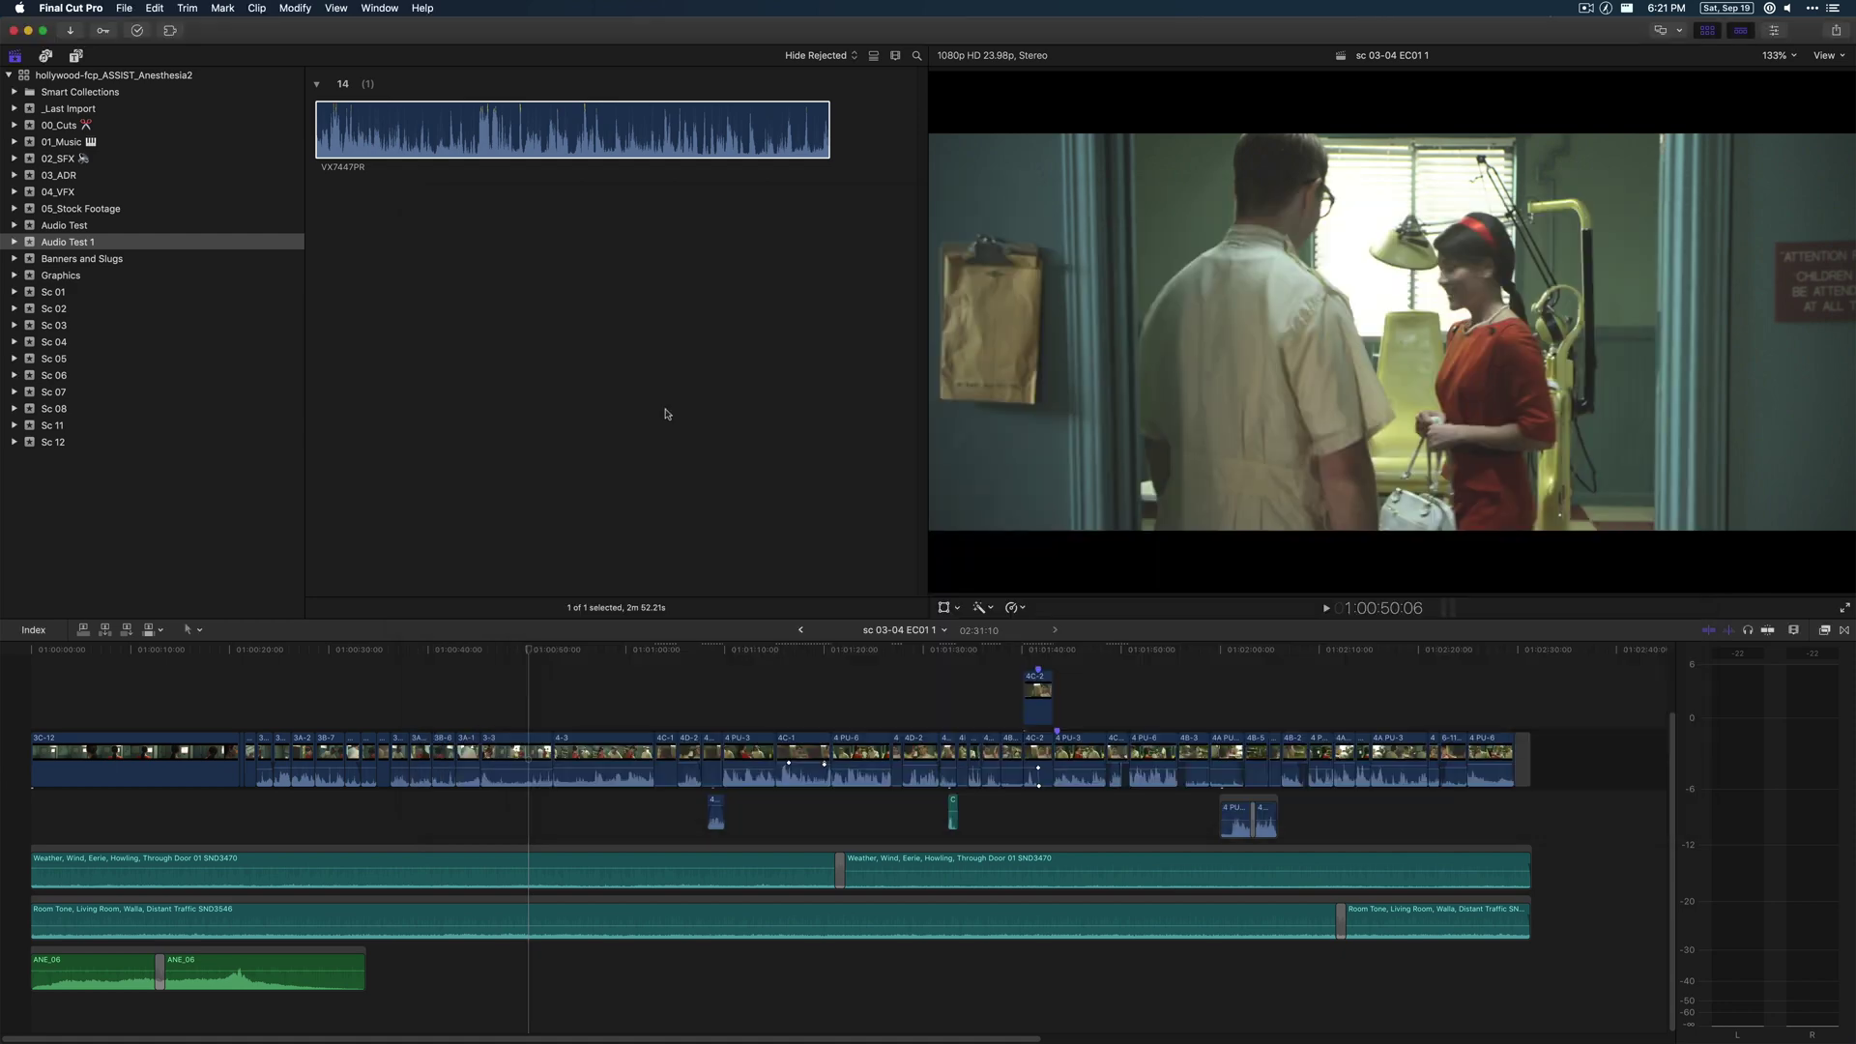
Hide Final Cut Pro and open Drive - Tribe of Asher > Anesthesia, expanding EditStock down to 001 Office and Fly.
{"action": "key", "text": "super+h"}
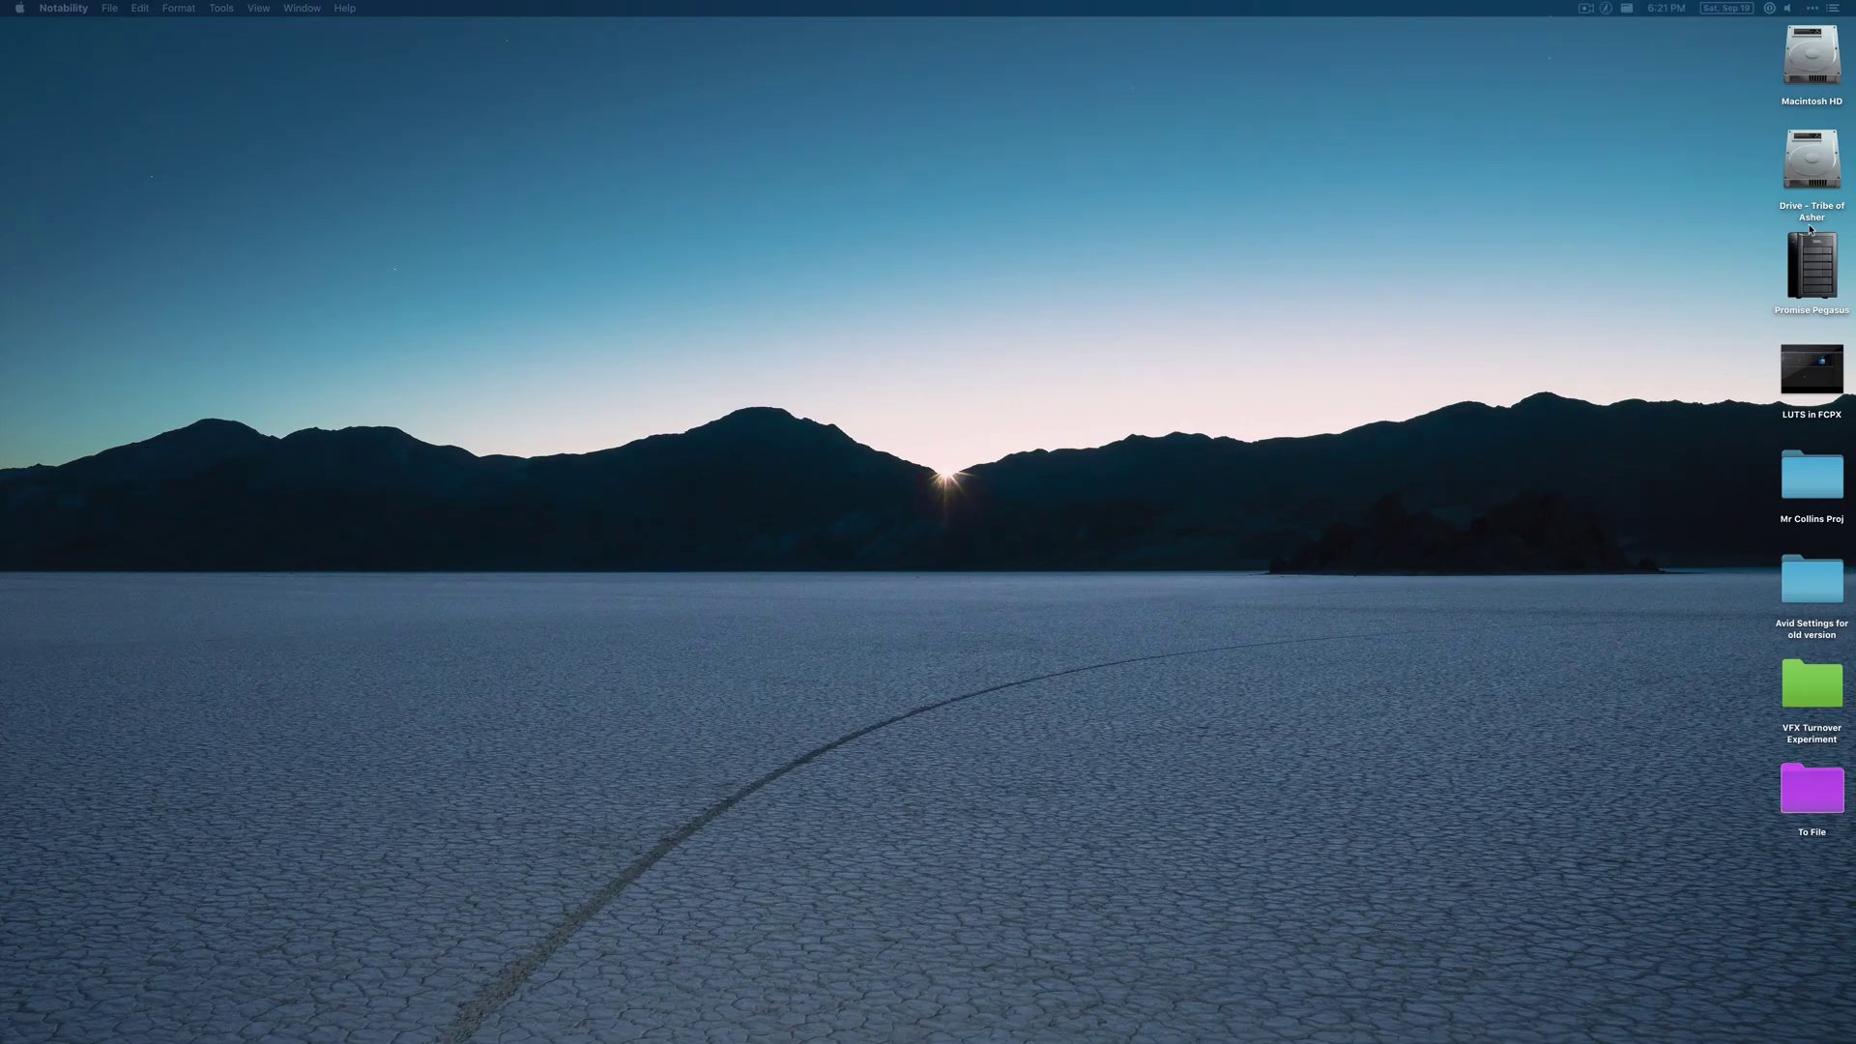
{"action": "double_click", "coordinate": [1810, 221]}
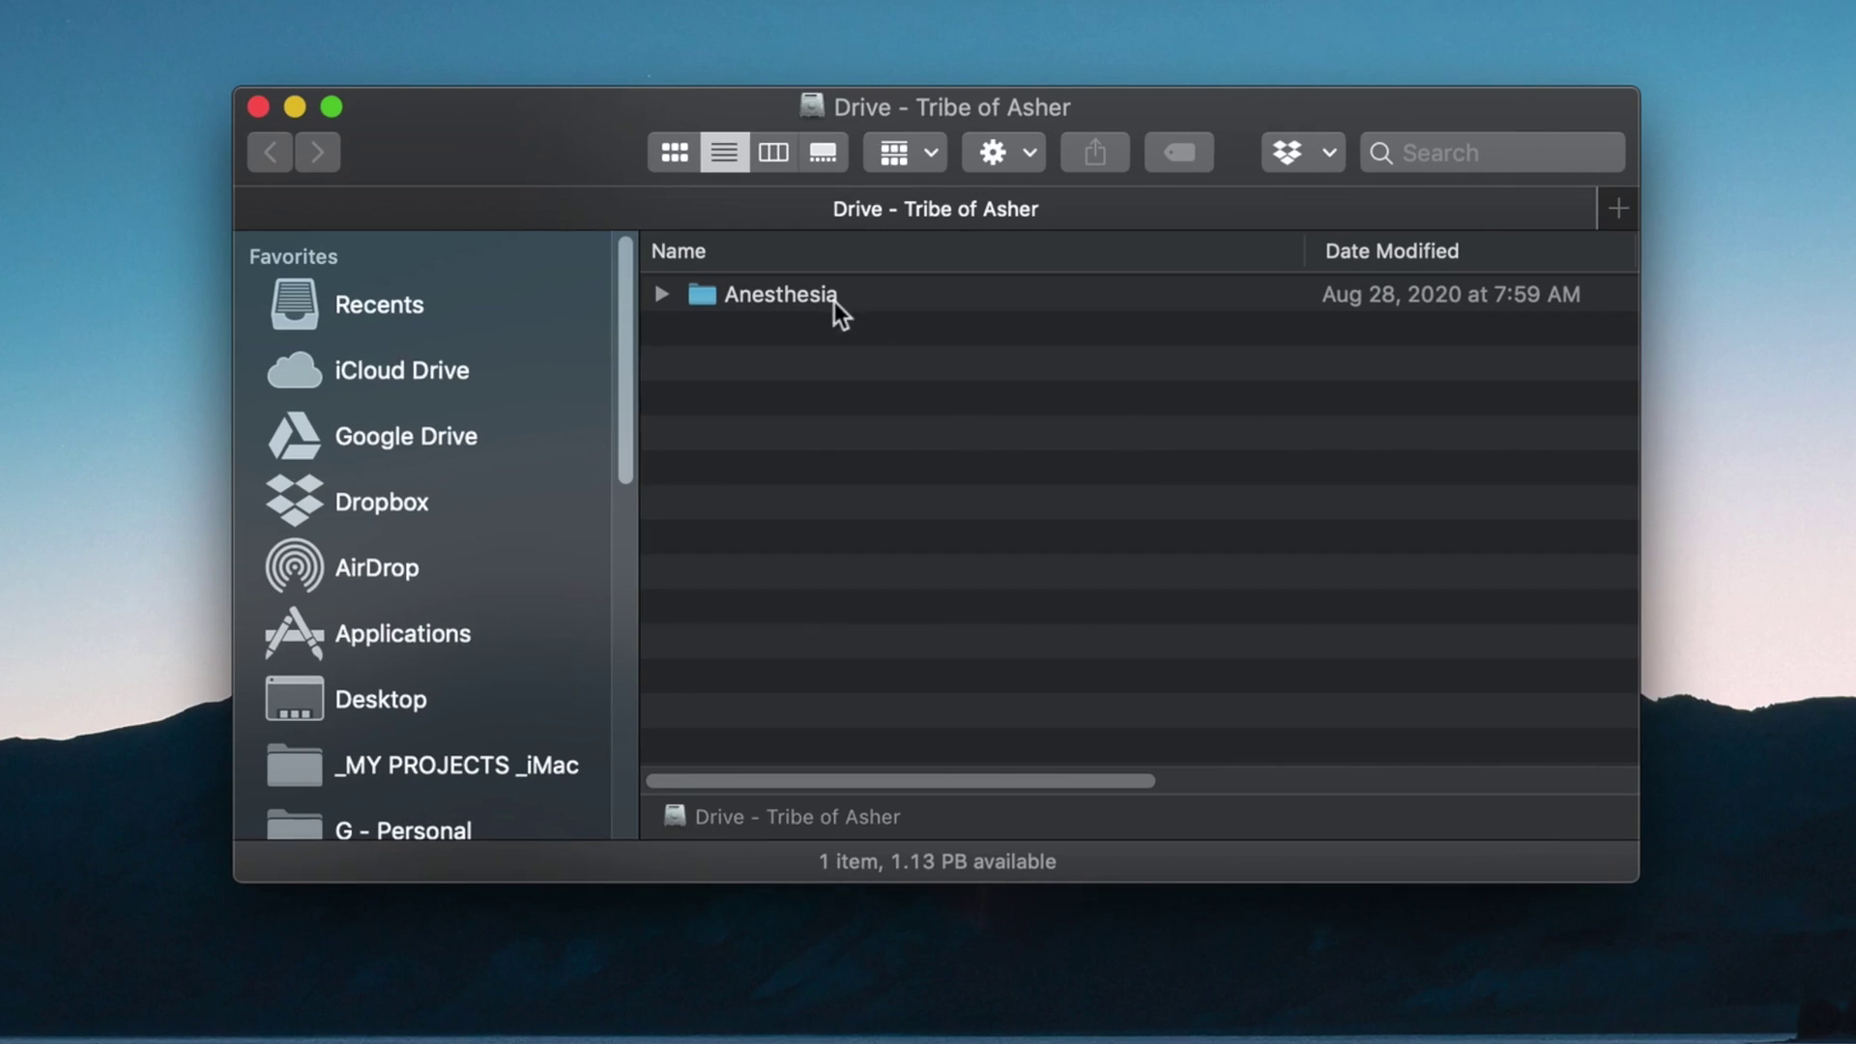
{"action": "double_click", "coordinate": [833, 298]}
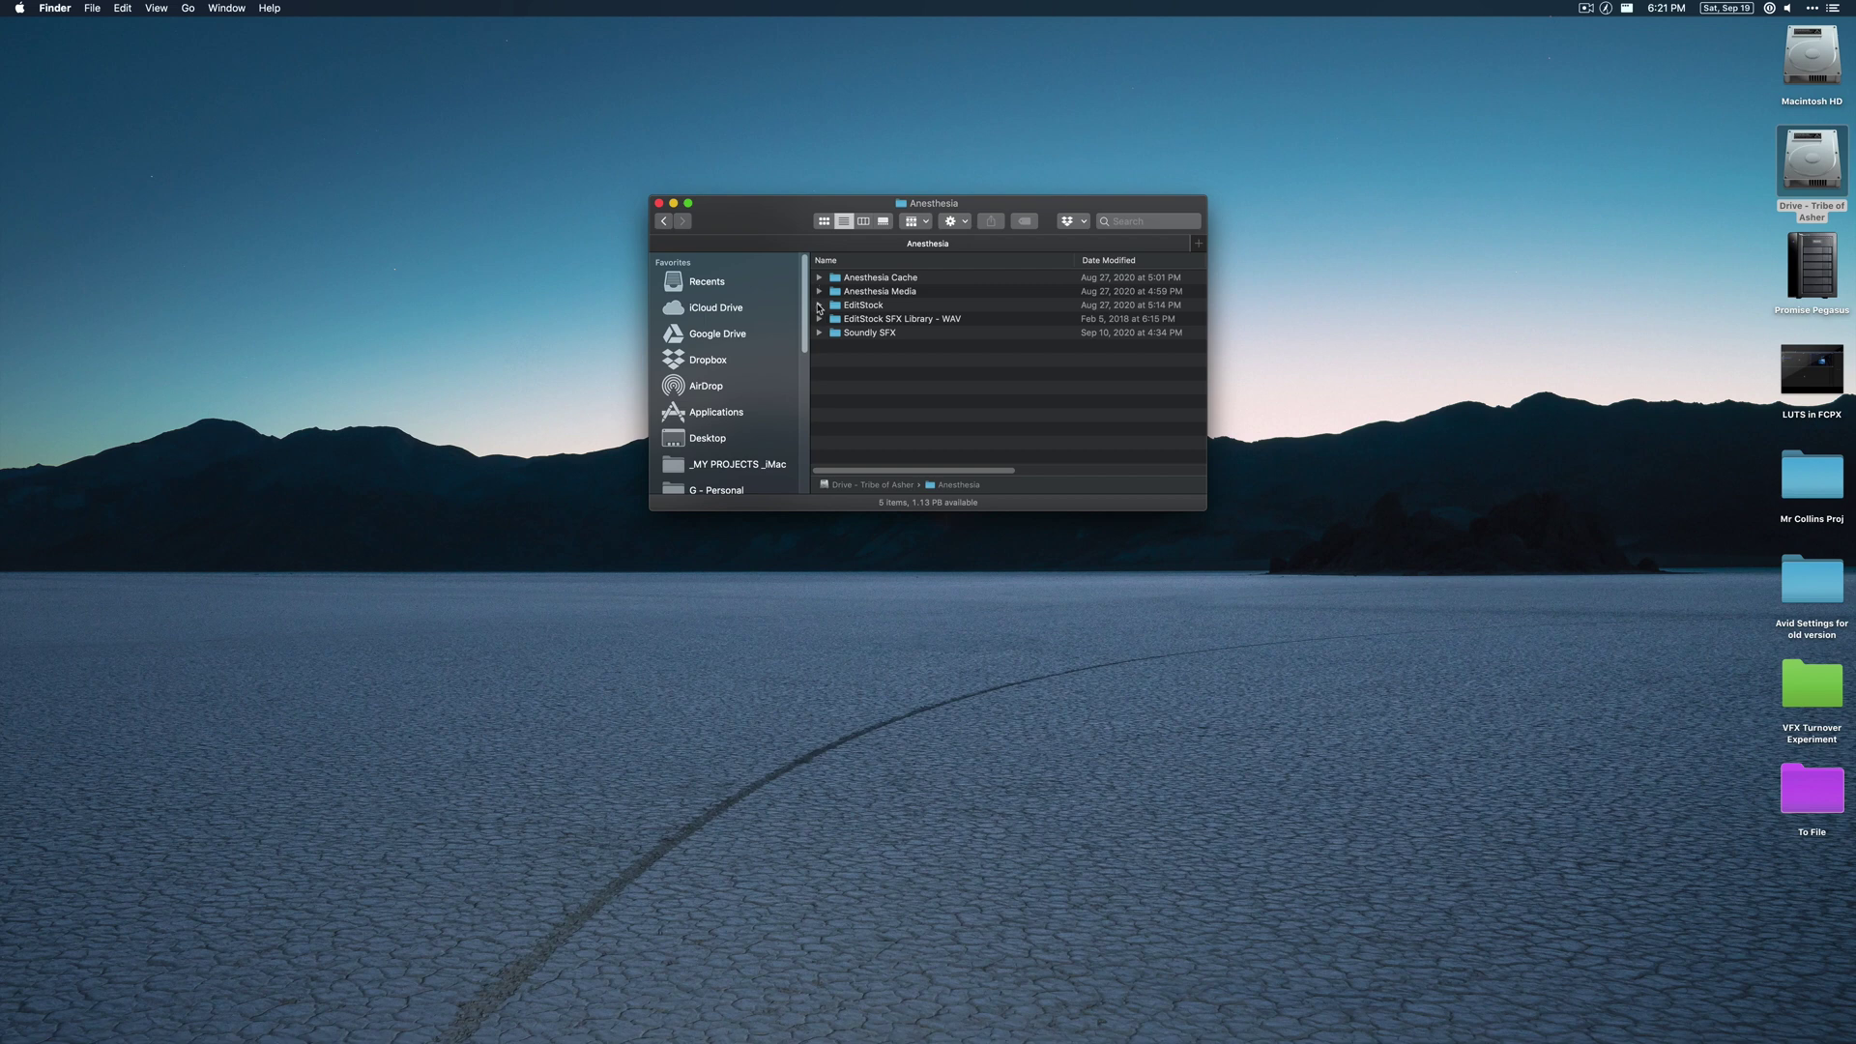
{"action": "left_click", "coordinate": [819, 306]}
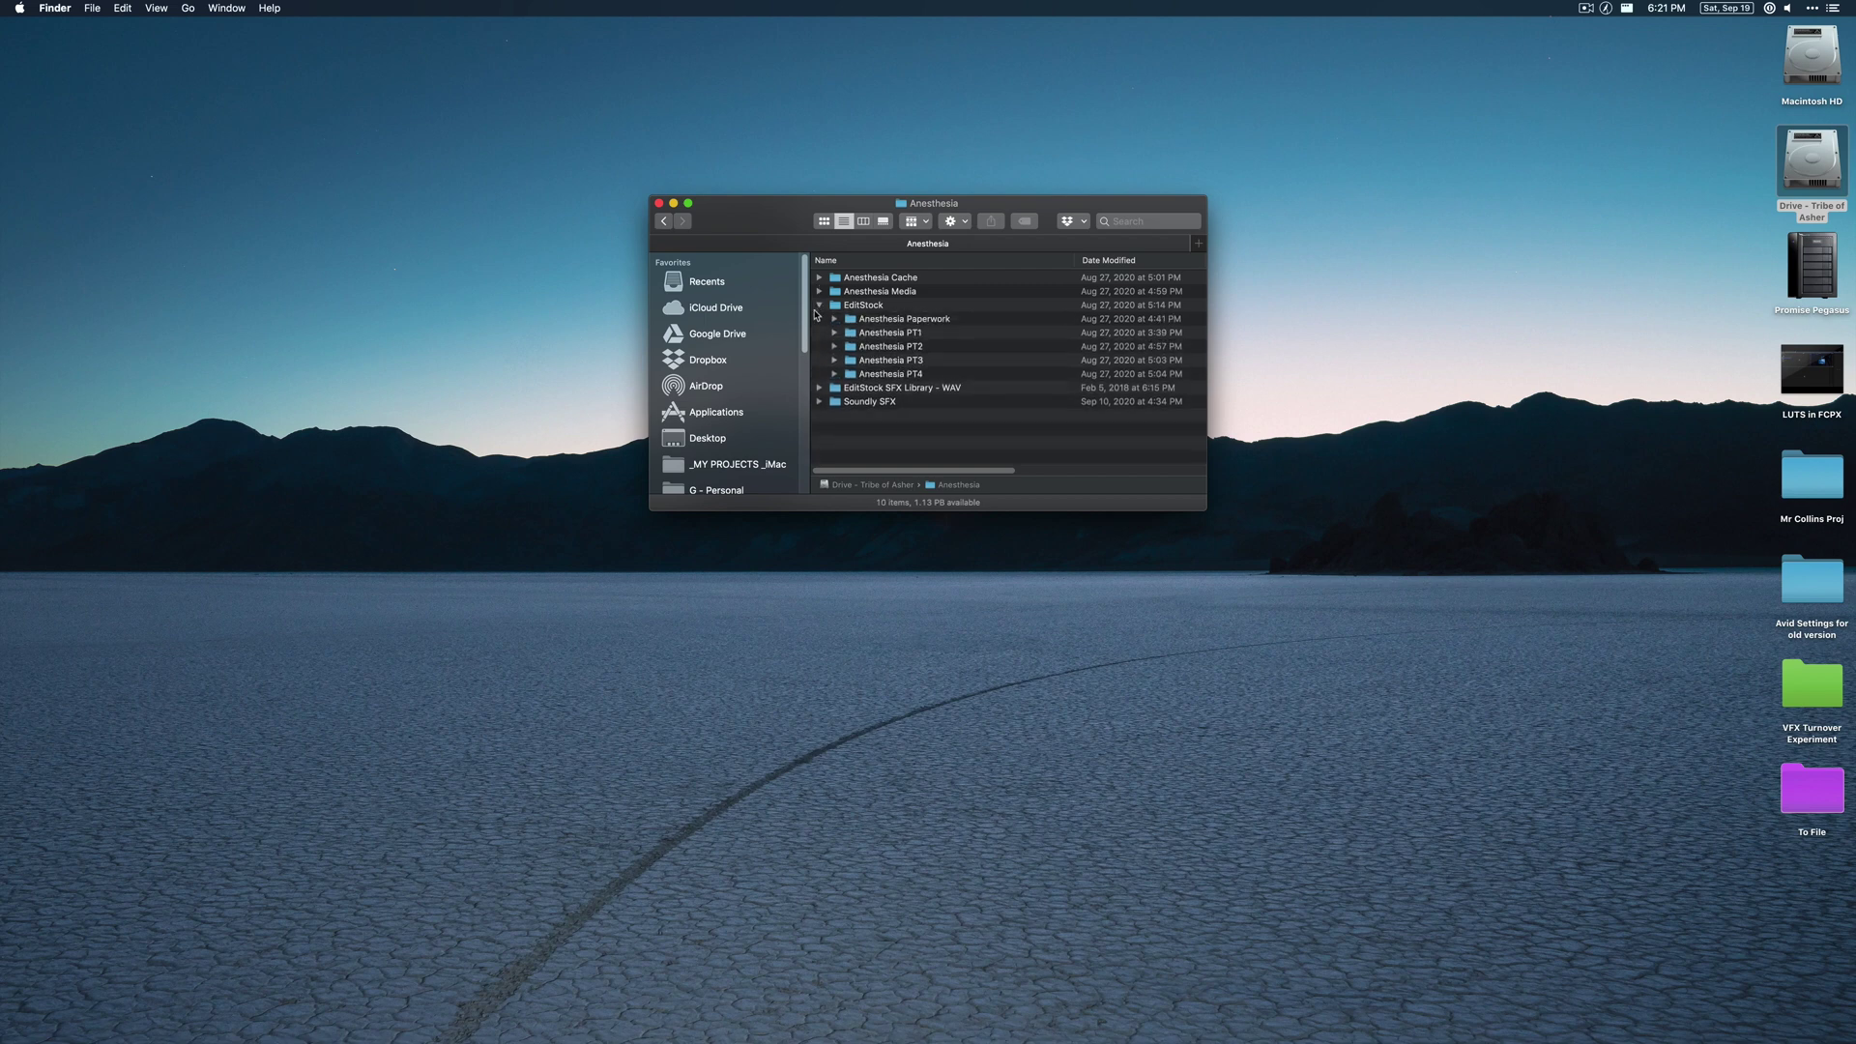
{"action": "left_click", "coordinate": [835, 333]}
{"action": "left_click", "coordinate": [851, 347]}
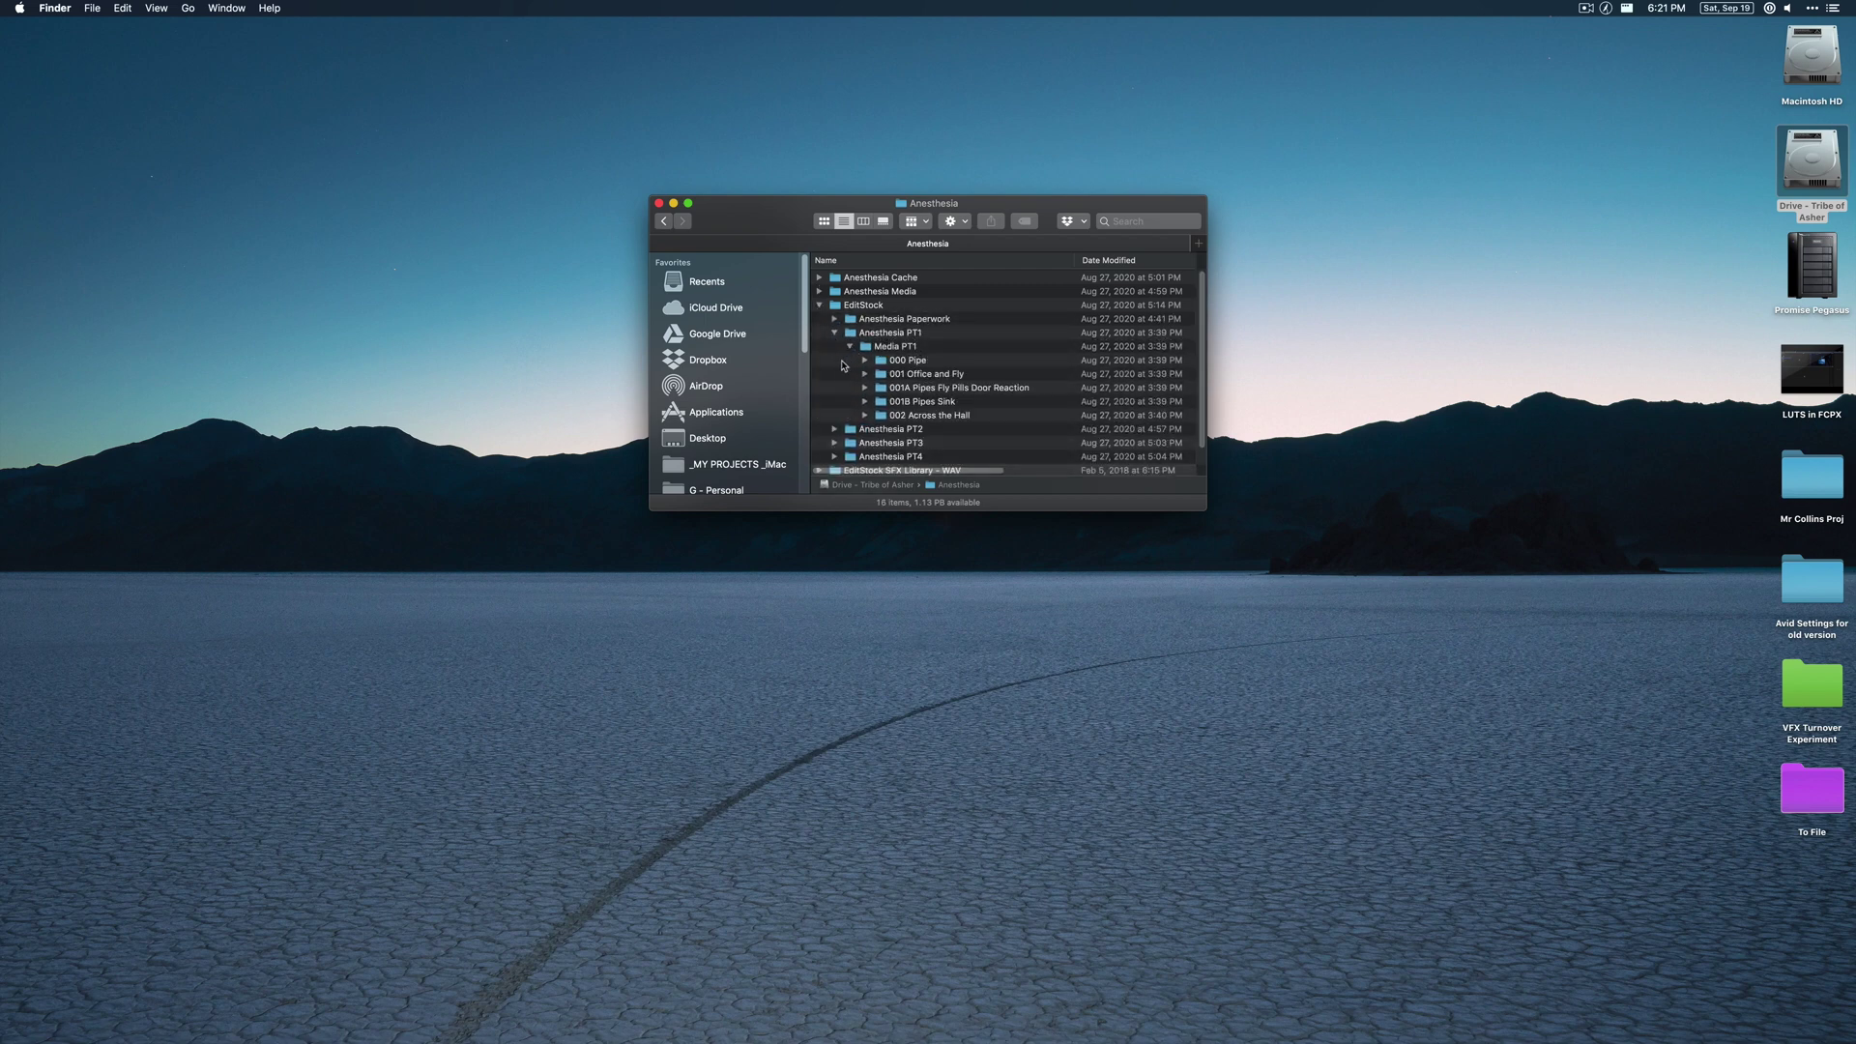
{"action": "left_click", "coordinate": [865, 374]}
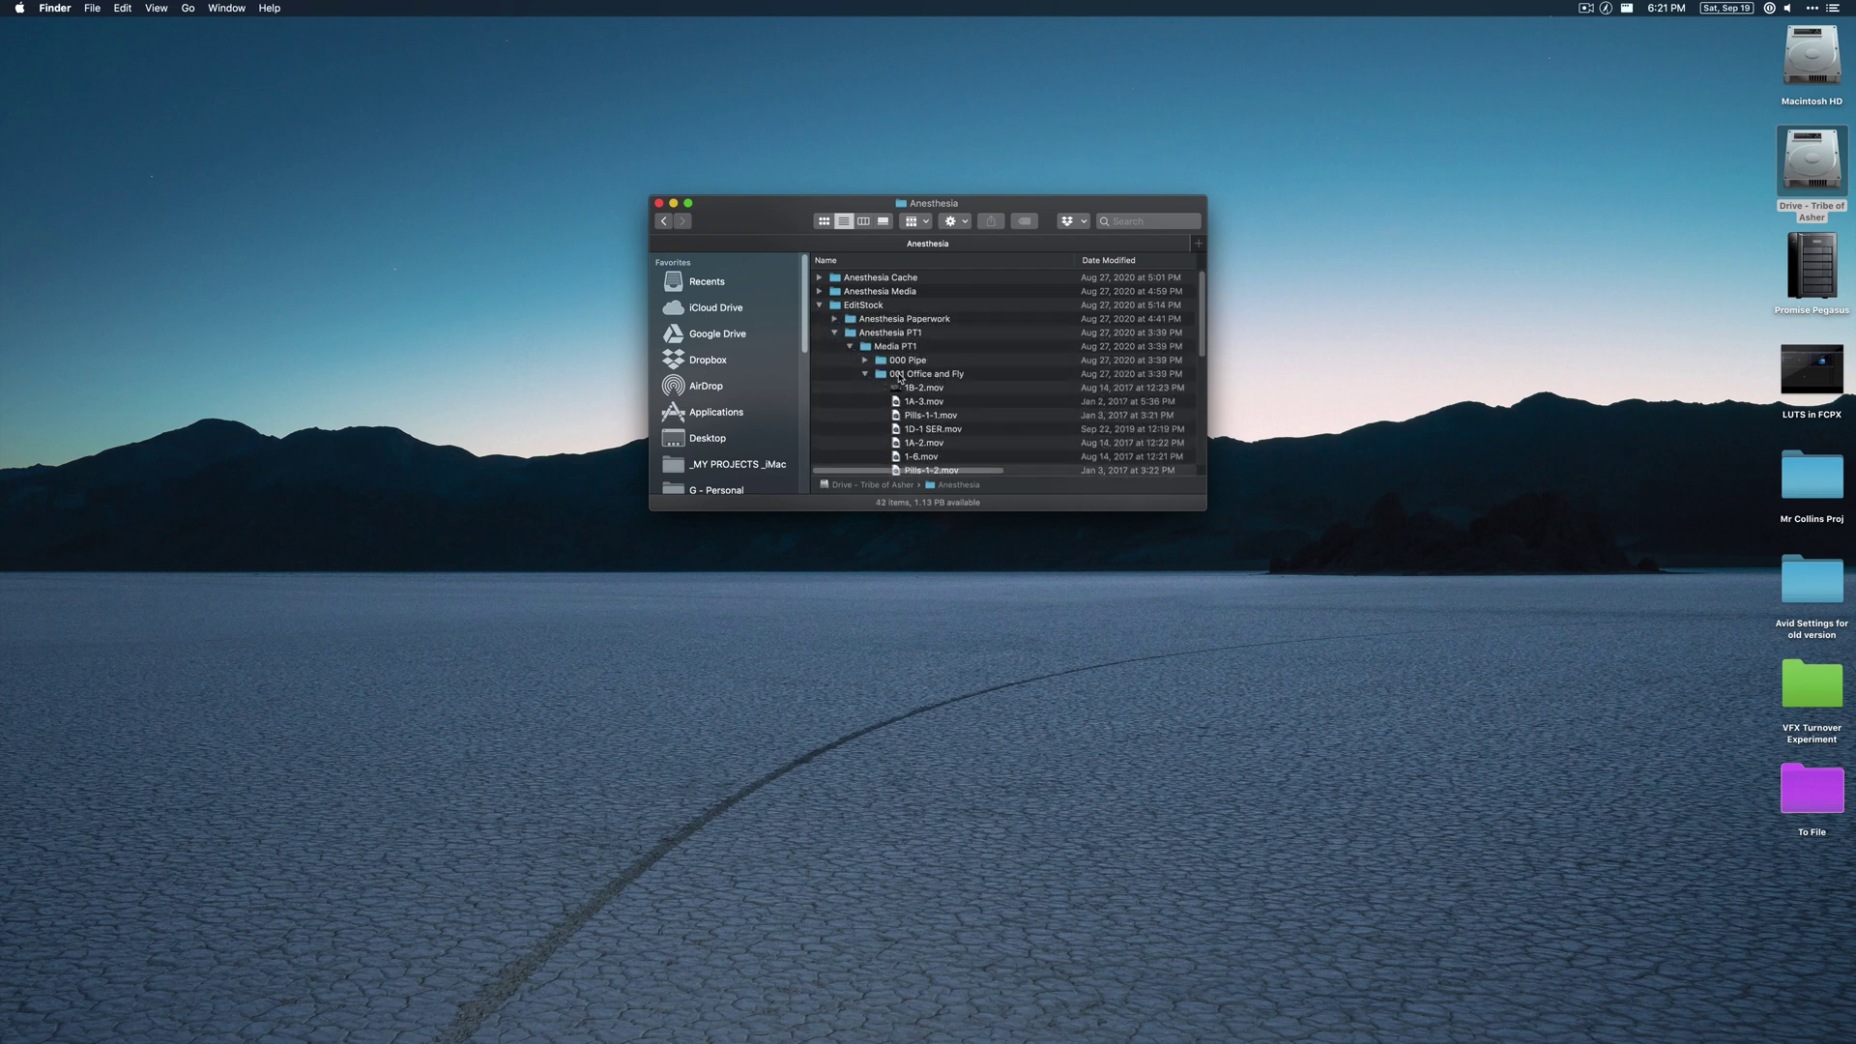
Quick Look 1B-2.mov, skipping ahead to about 1:27, then select 1A-2.mov.
{"action": "left_click", "coordinate": [901, 389]}
{"action": "key", "text": "space"}
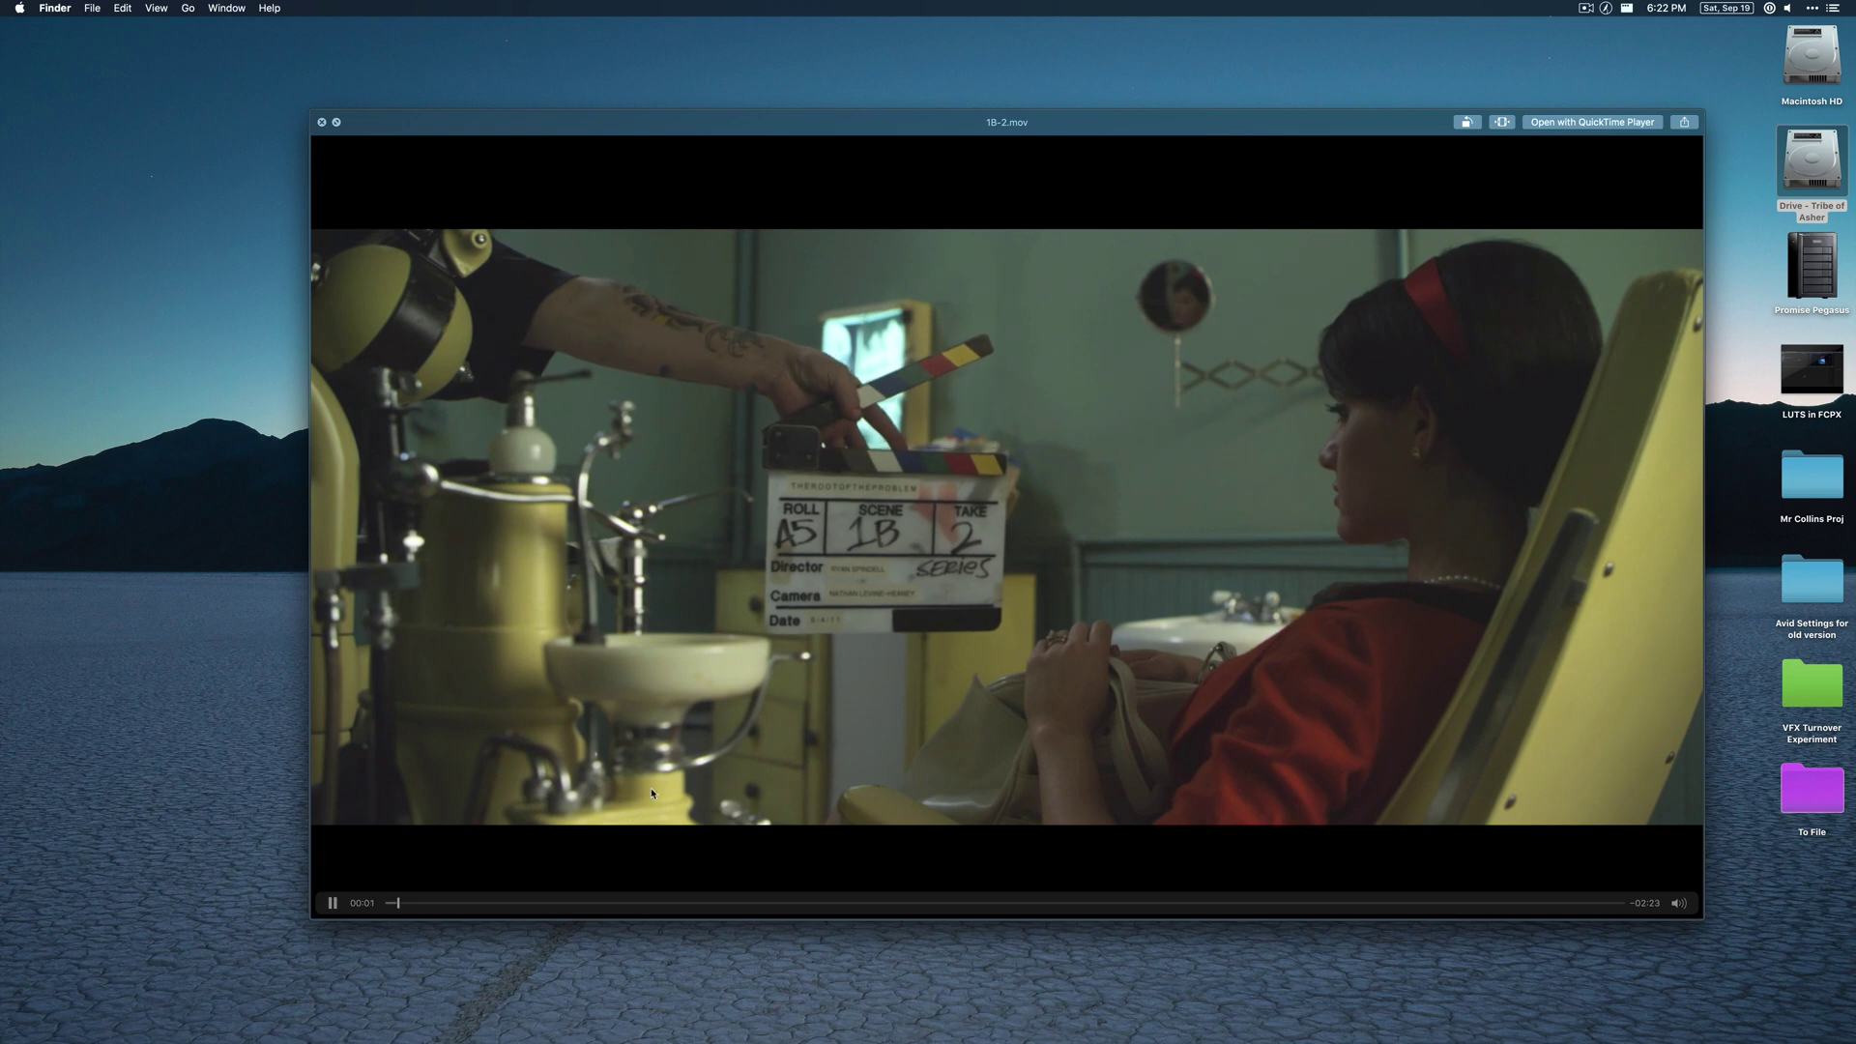
{"action": "left_click_drag", "start_coordinate": [543, 903], "coordinate": [1140, 903]}
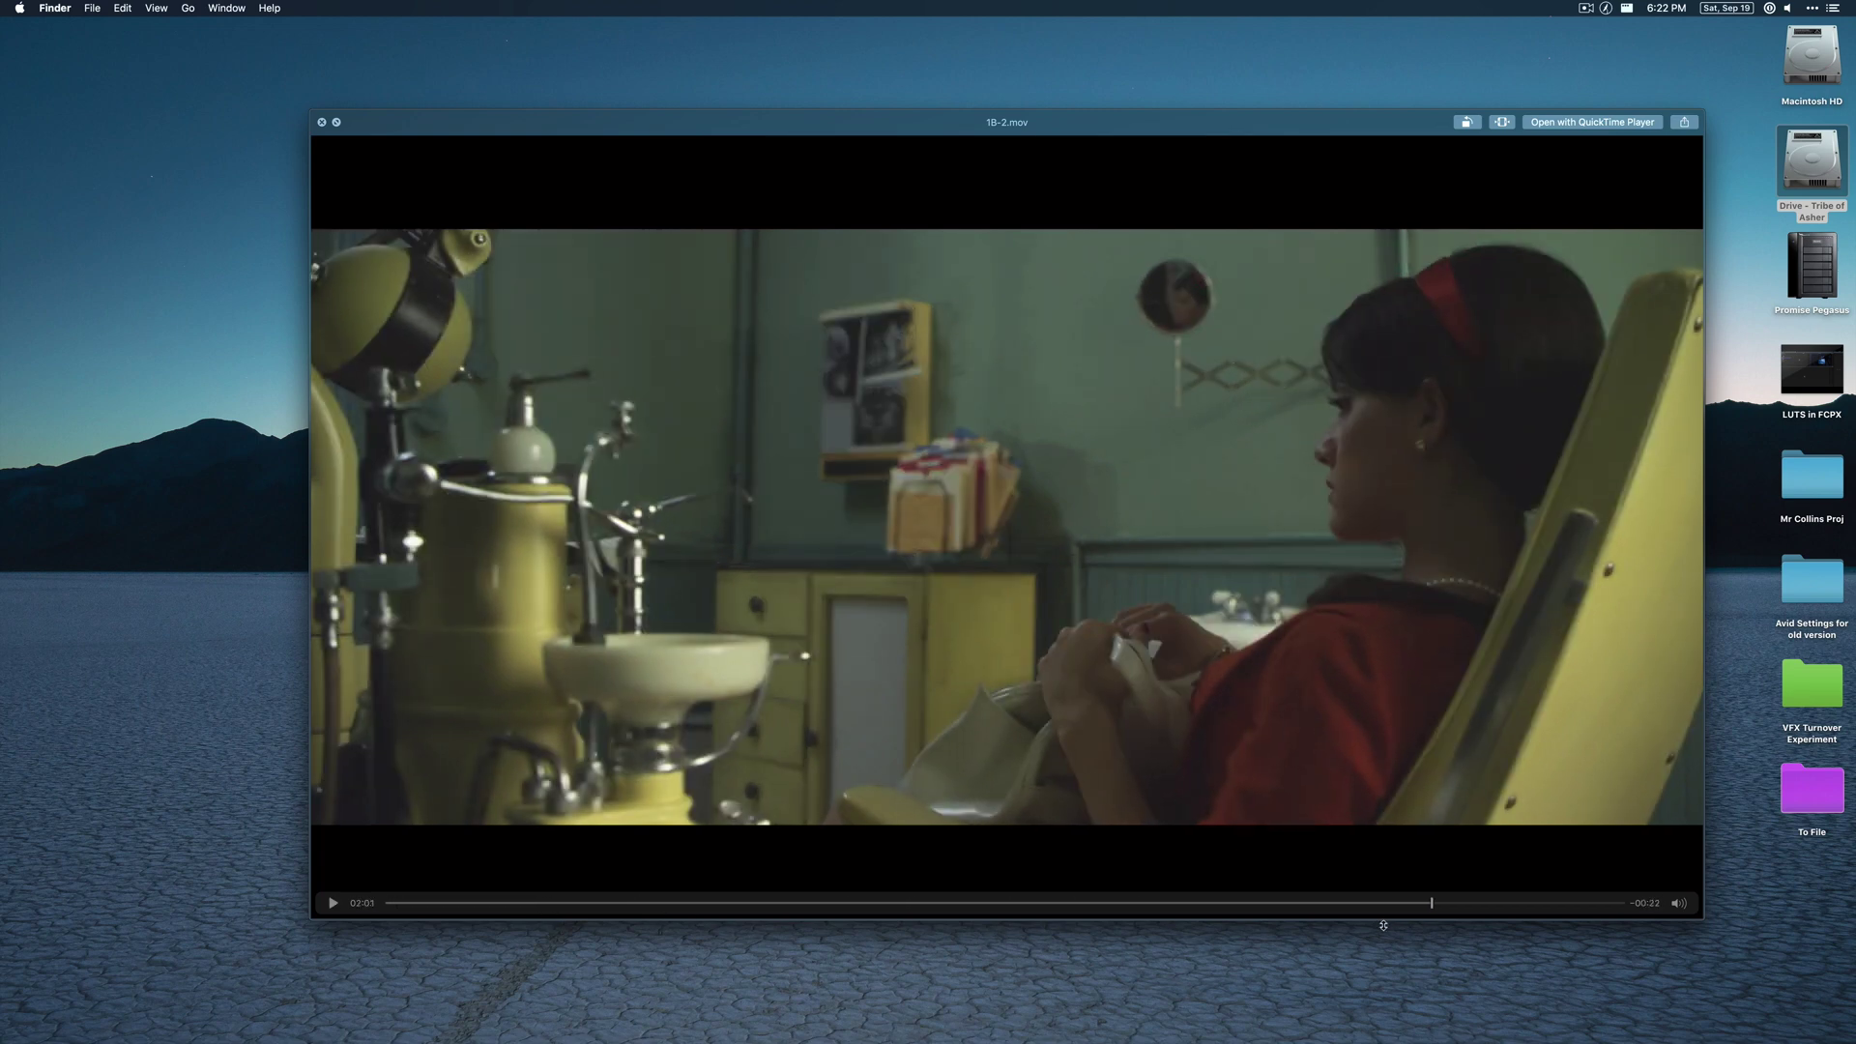
{"action": "key", "text": "space"}
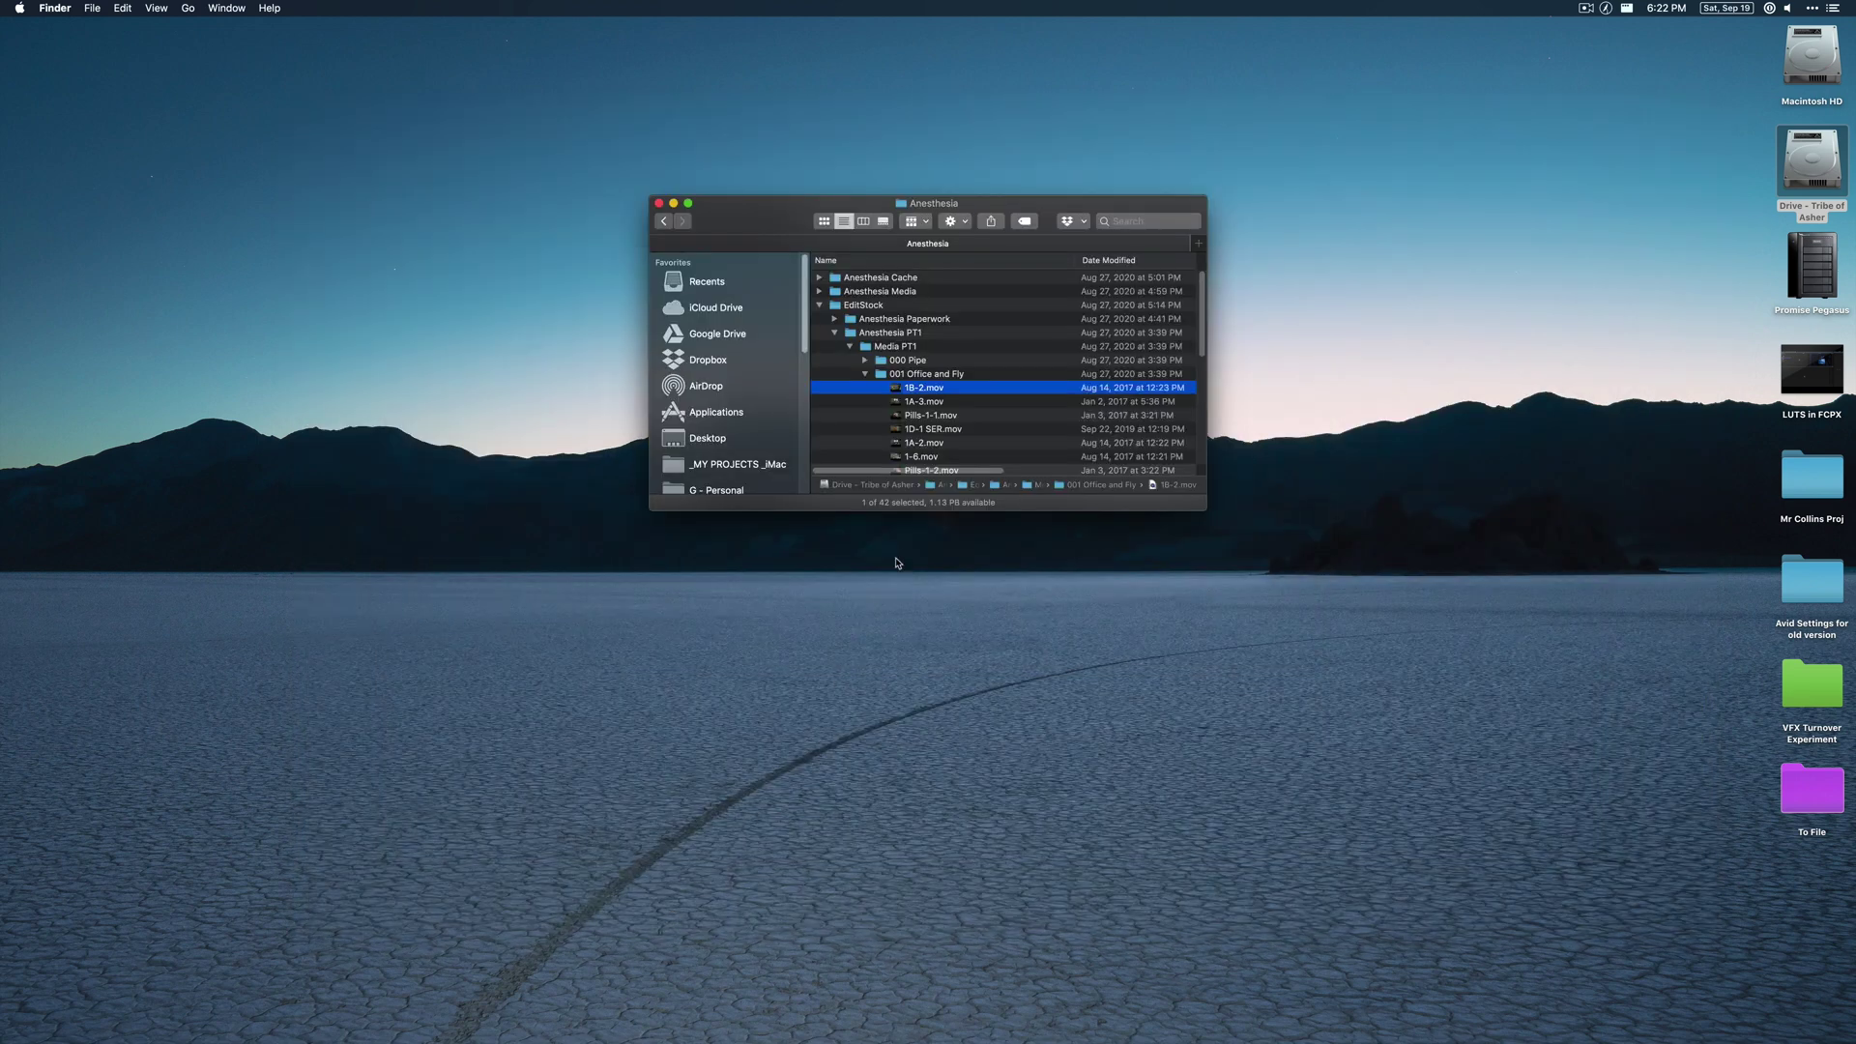
{"action": "left_click", "coordinate": [926, 444]}
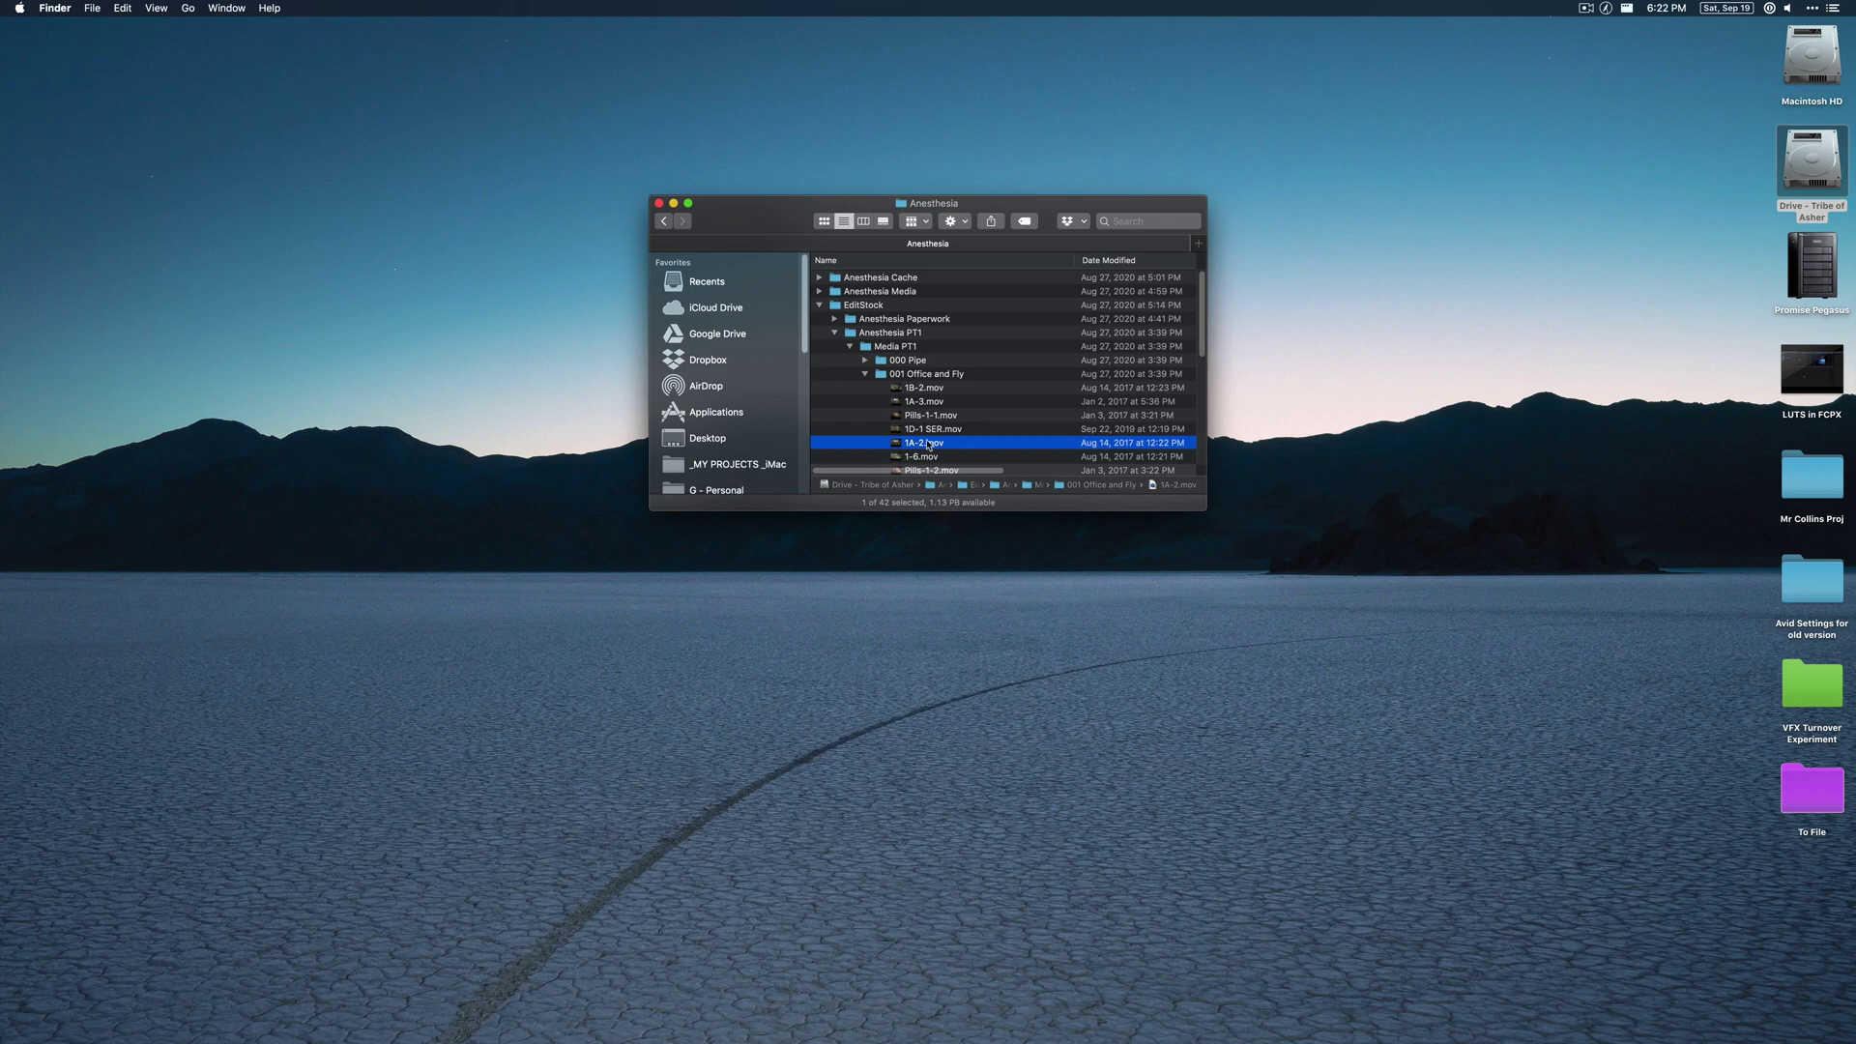